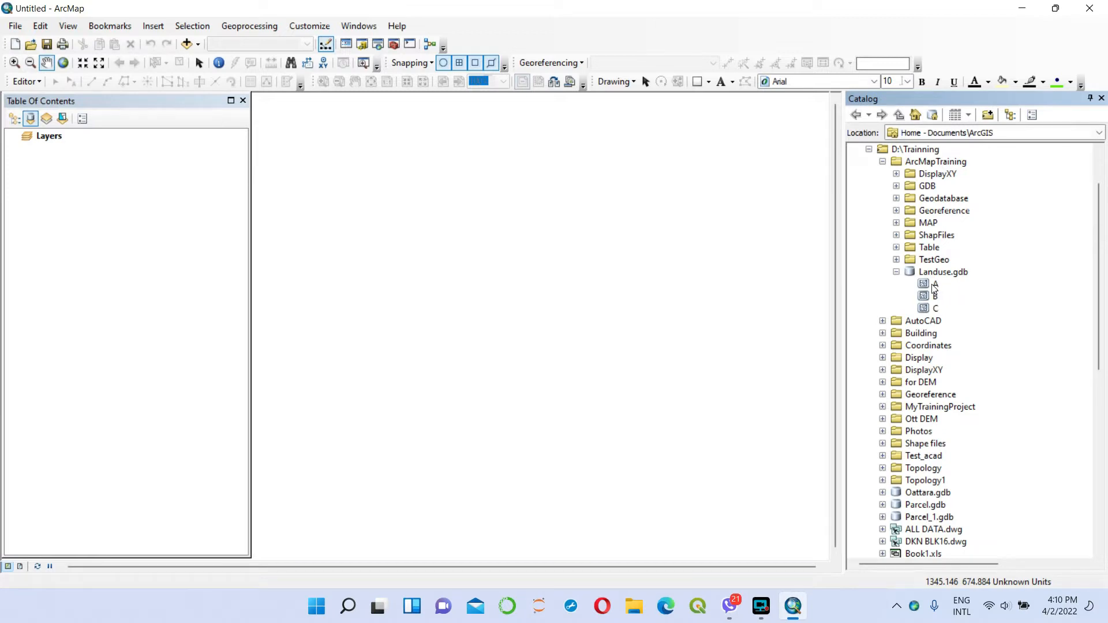
Add feature classes A, B and C from Landuse.gdb to the map as layers
drag(935, 284, 625, 225)
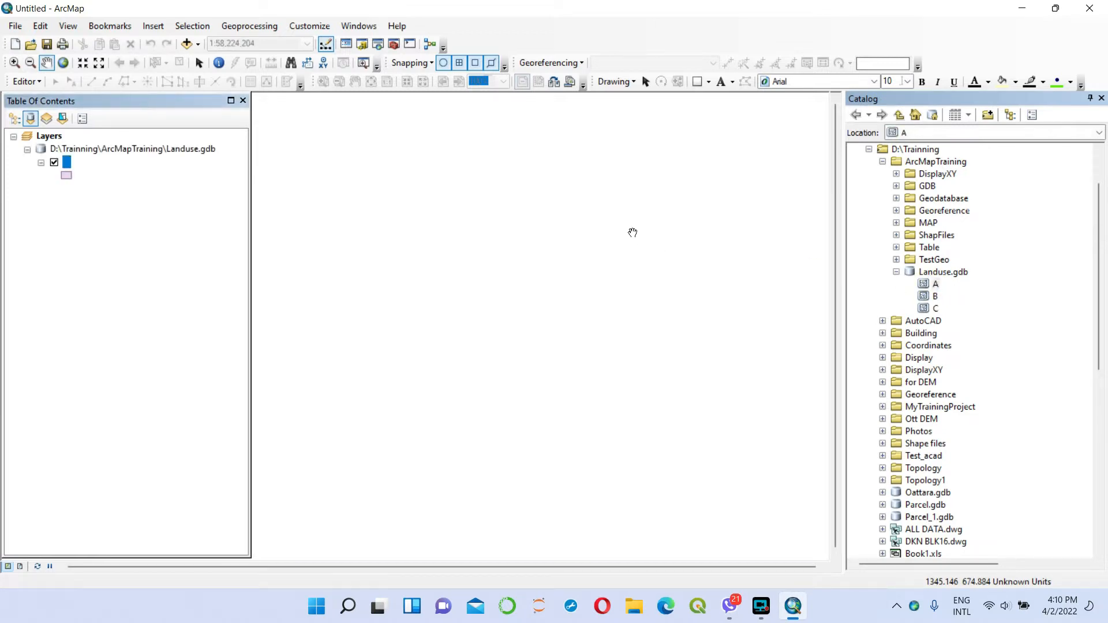
drag(934, 296, 608, 296)
drag(936, 311, 684, 308)
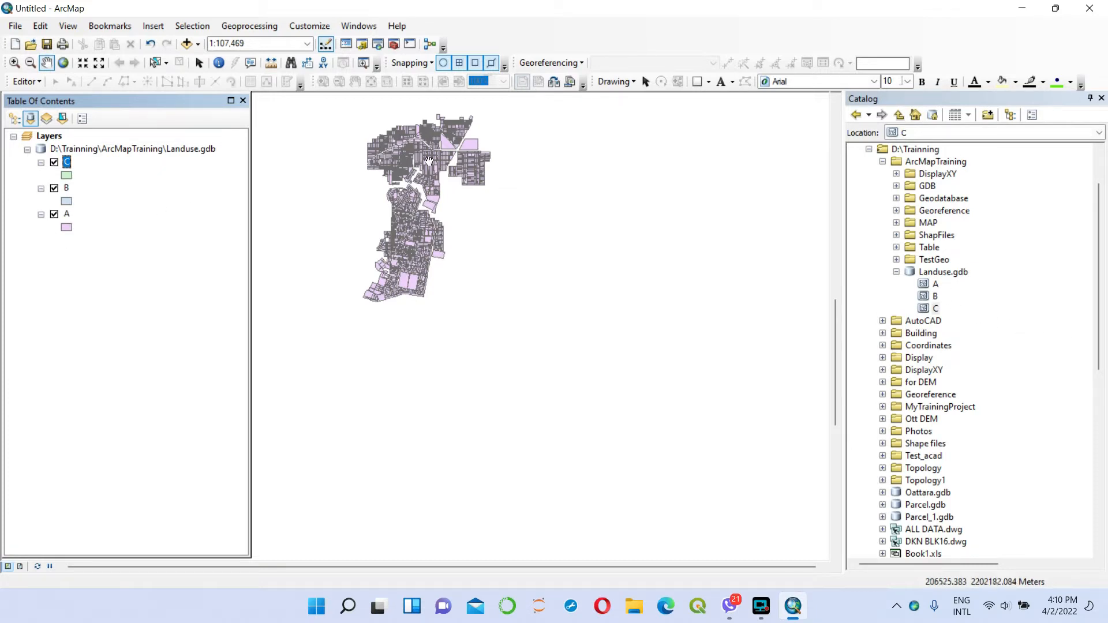
Zoom the map to the extent of layer C
drag(308, 126, 324, 181)
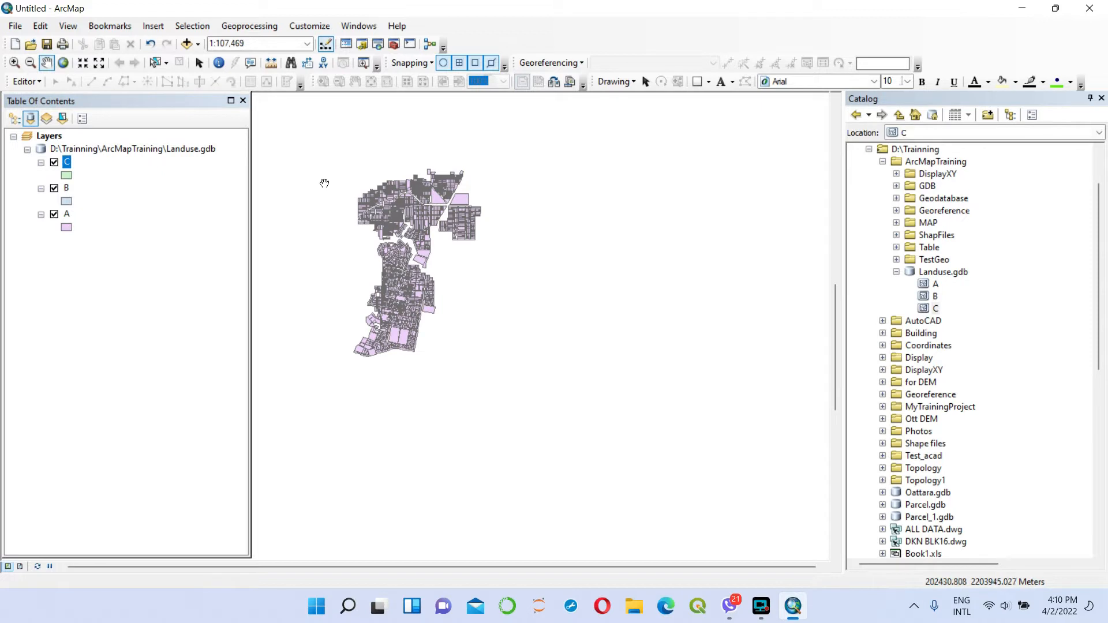
click(67, 166)
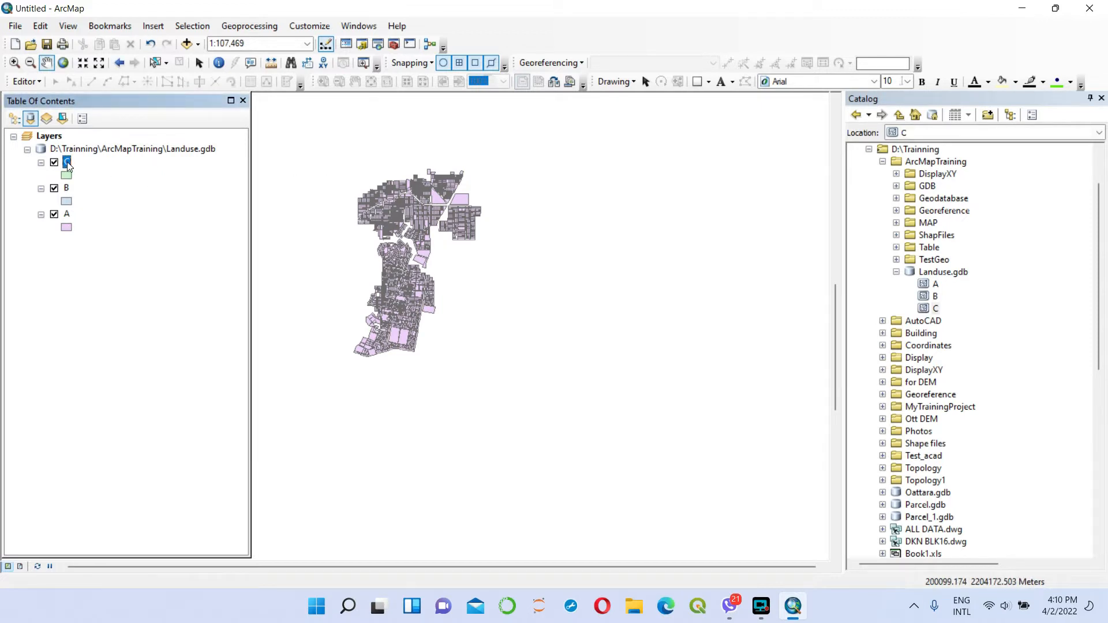
right_click(67, 165)
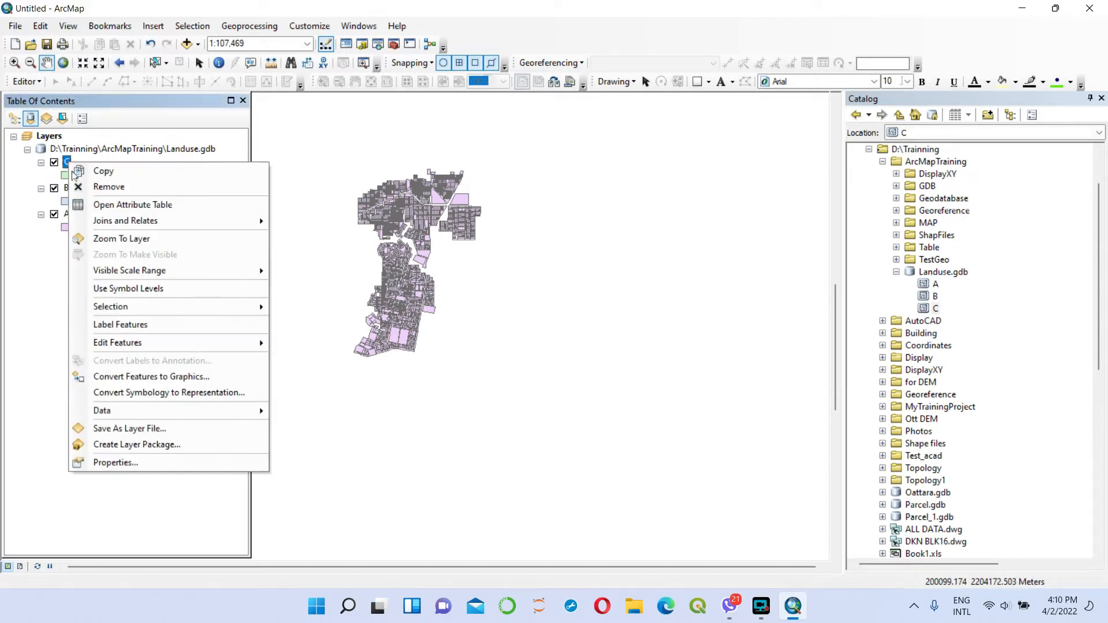
click(130, 240)
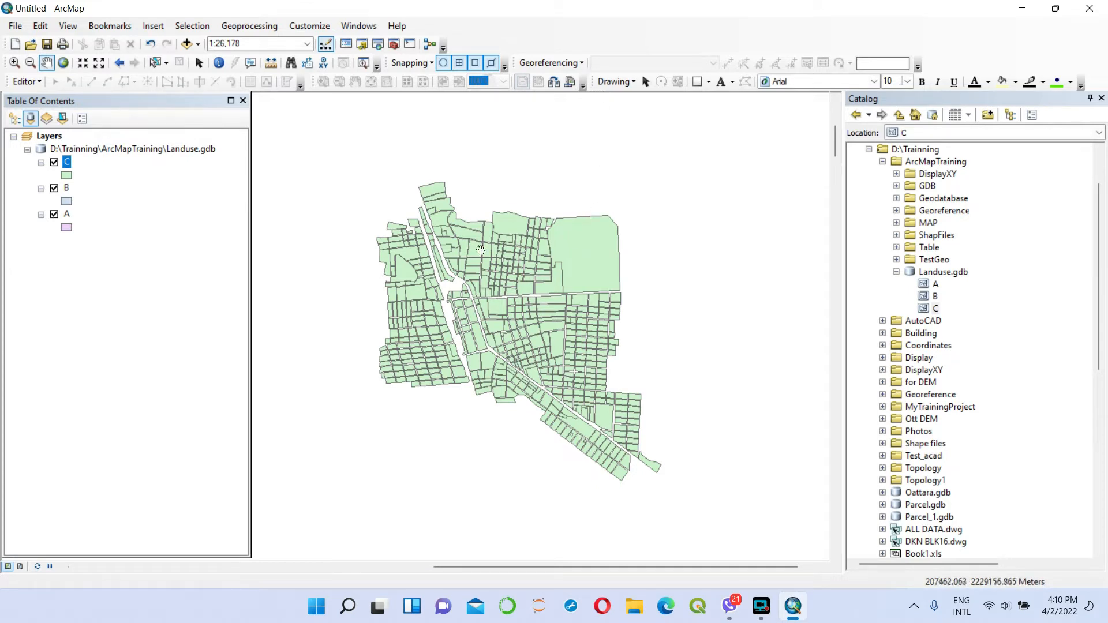
Start an edit session and review the Landuse_Main_Type choices for the first record in layer C's attribute table
click(26, 82)
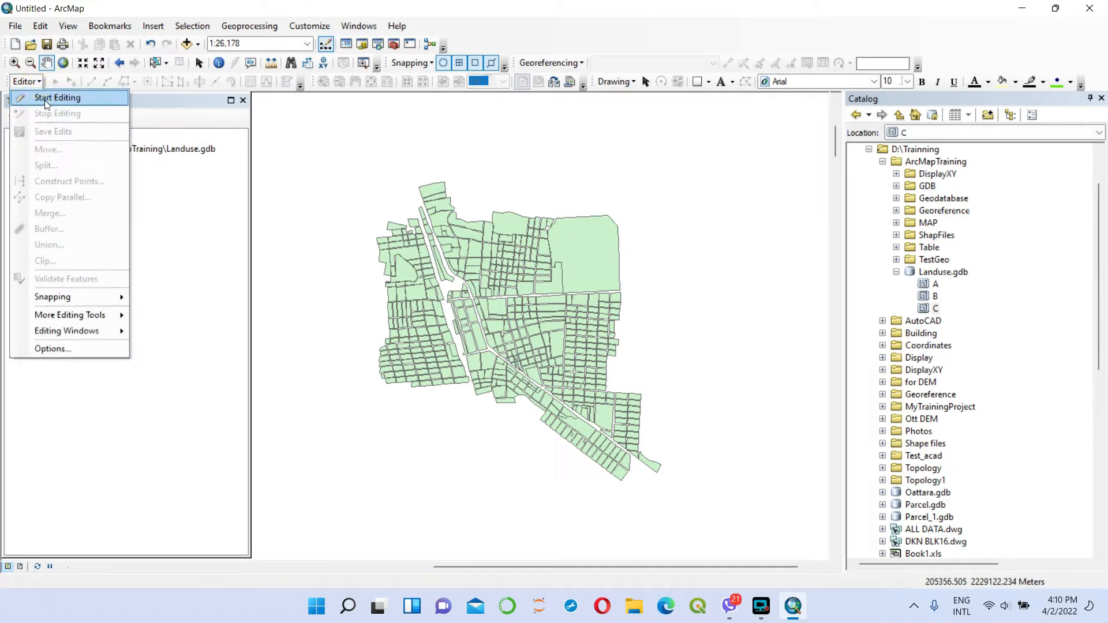
click(40, 97)
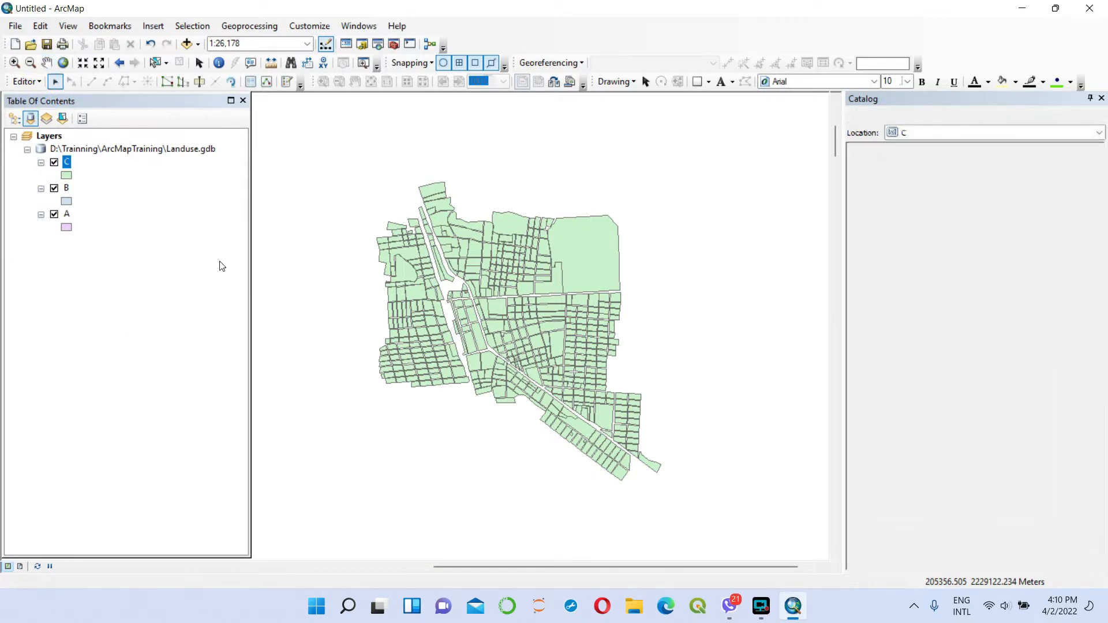
right_click(67, 162)
click(145, 207)
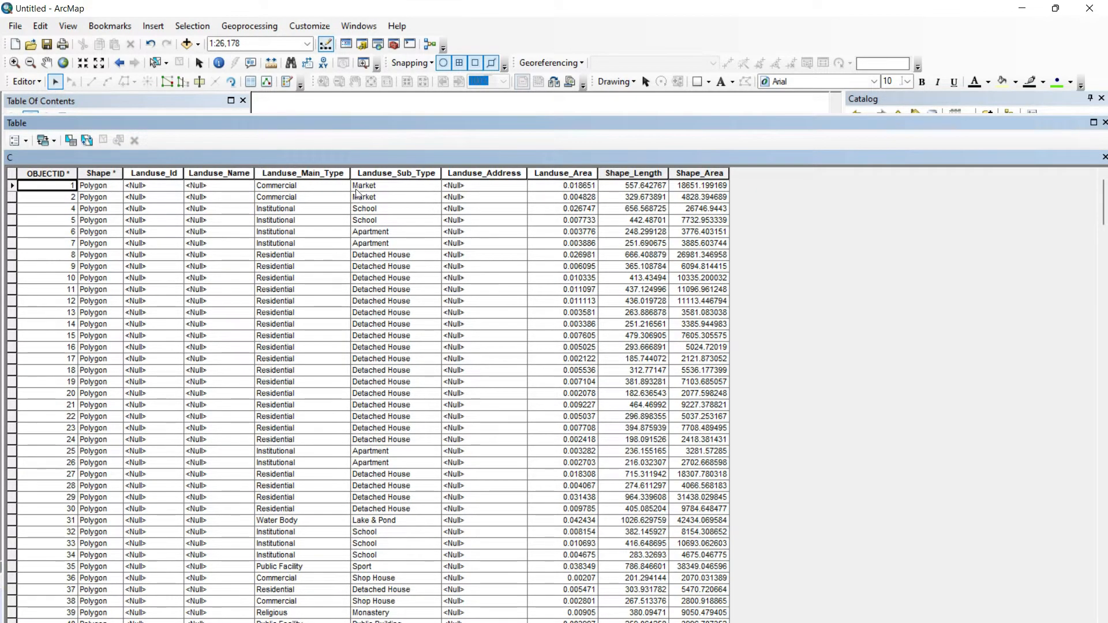
click(345, 185)
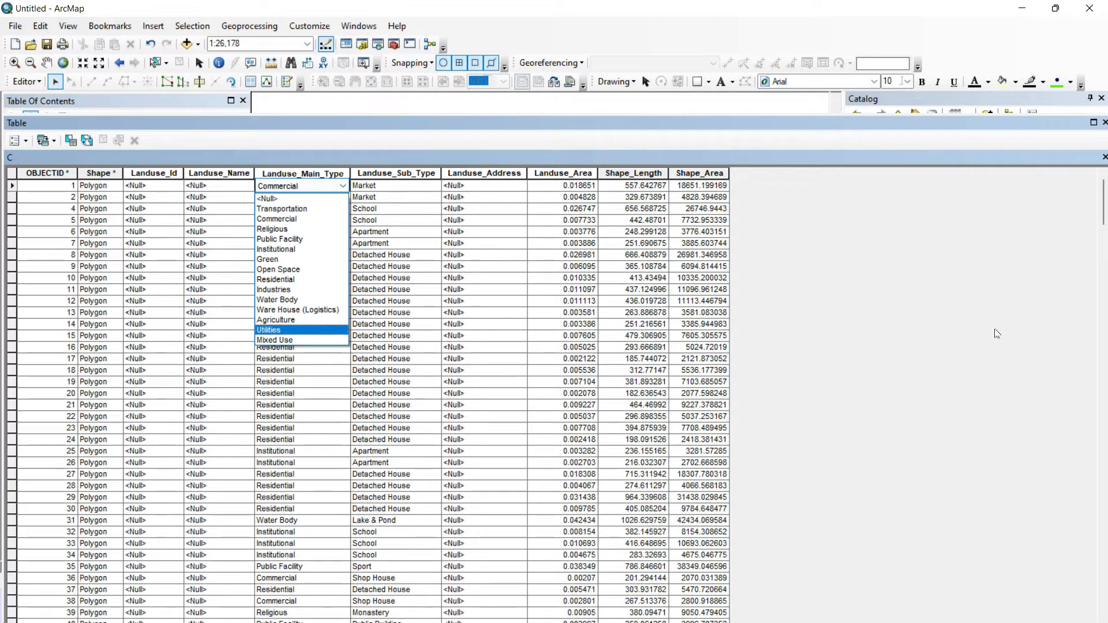
click(935, 317)
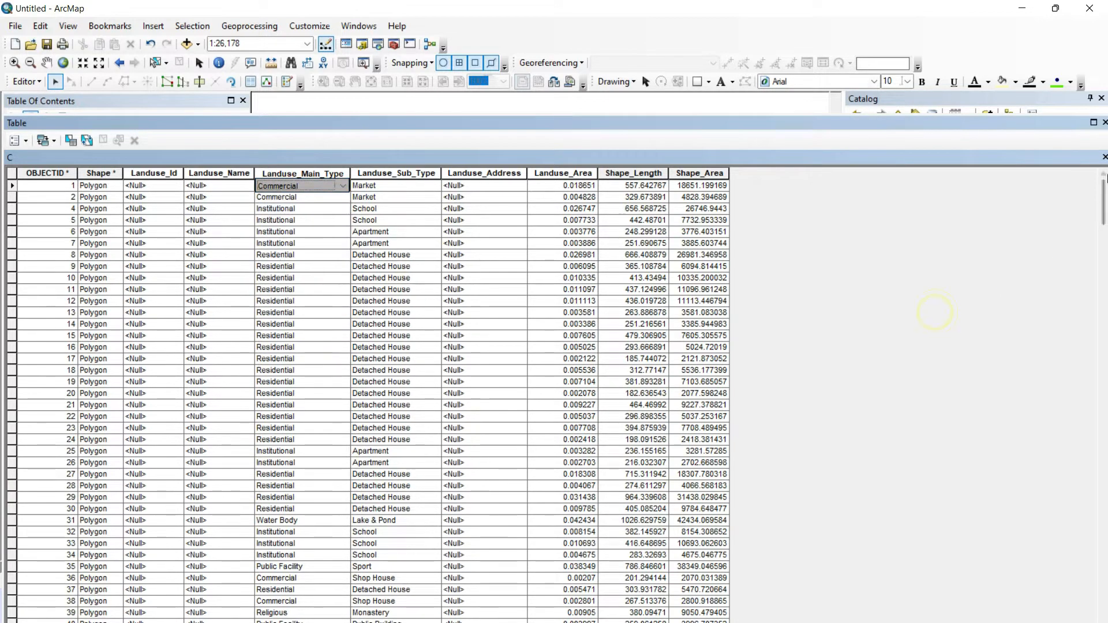
click(1103, 159)
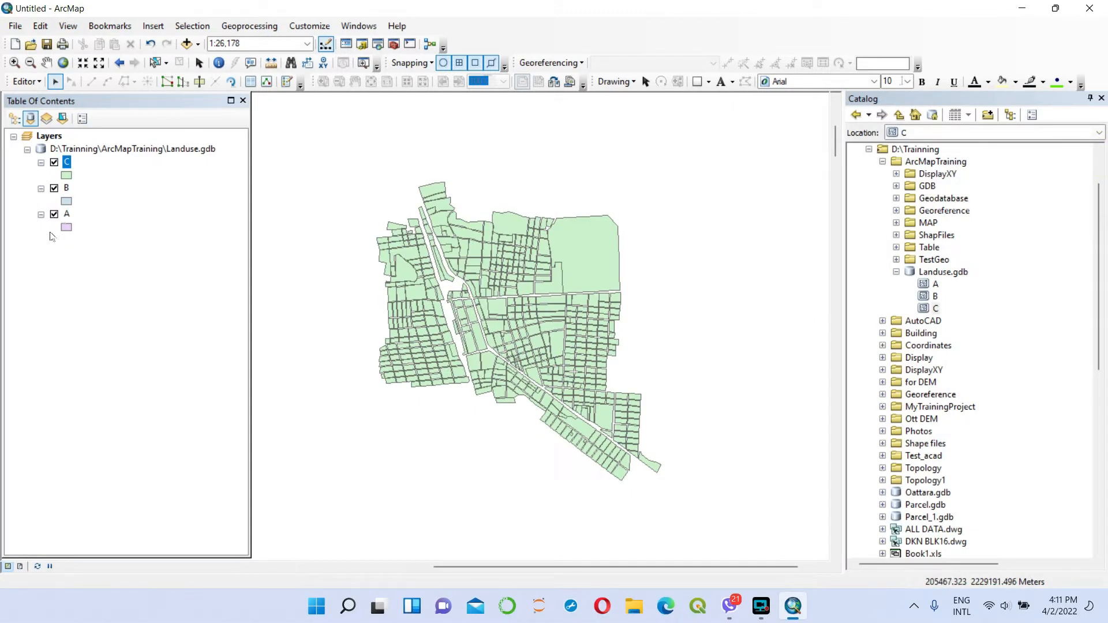
Review the Landuse_Main_Type choices for the first record in layer B's attribute table
right_click(67, 189)
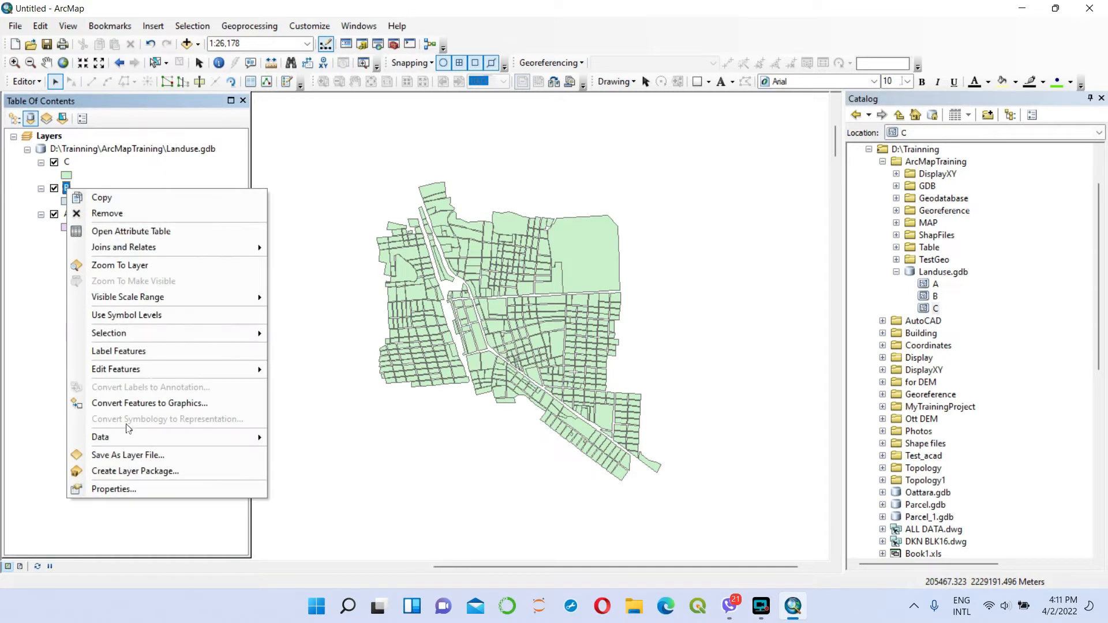
click(137, 232)
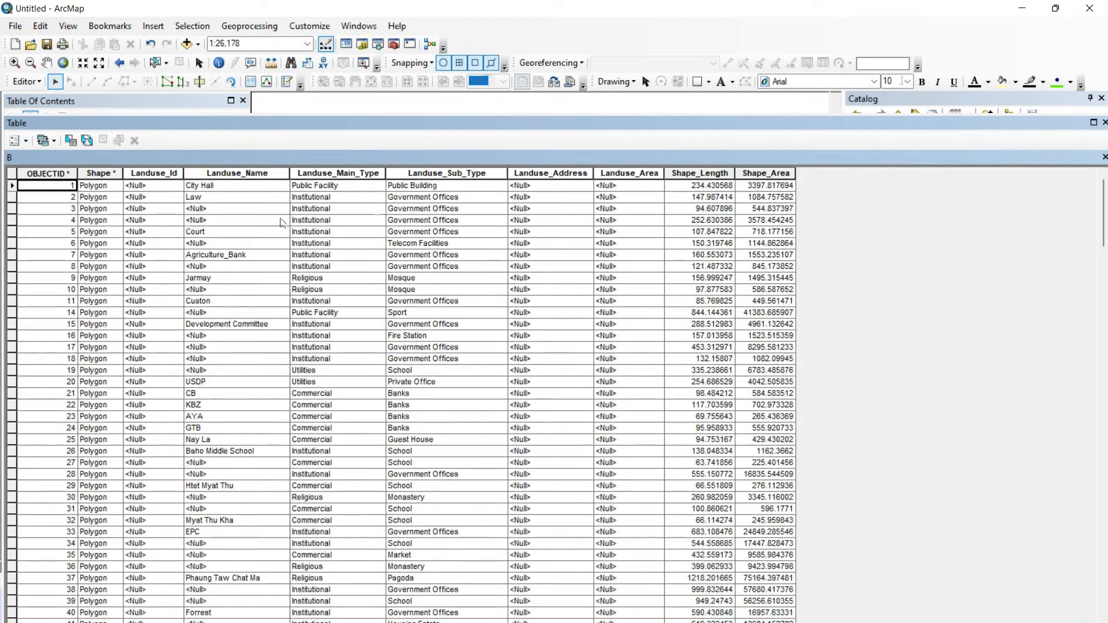
click(380, 186)
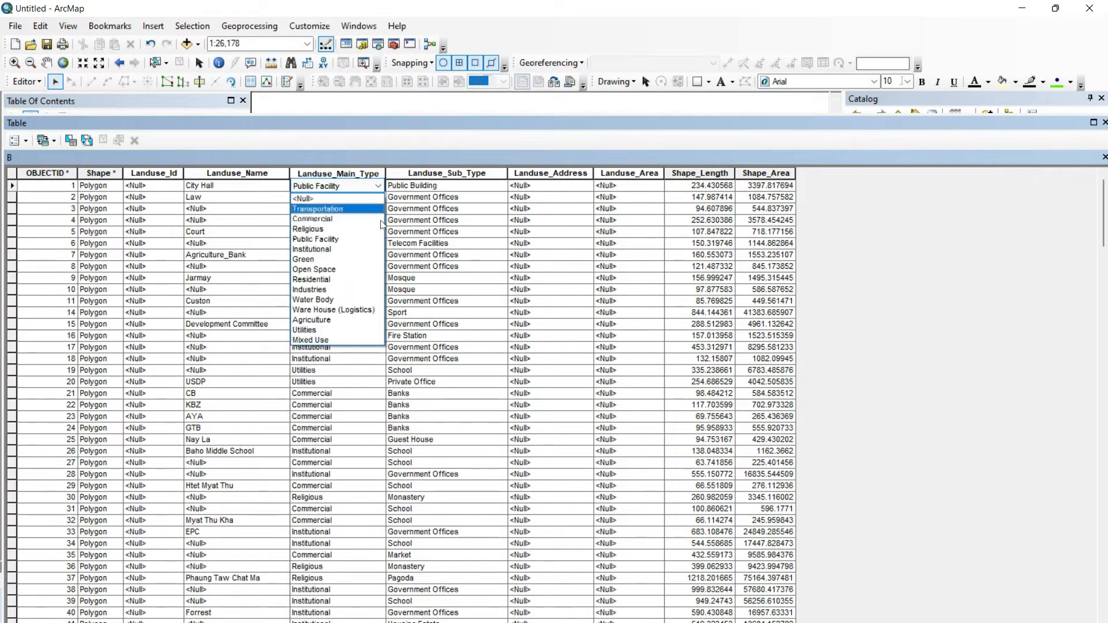
click(1025, 278)
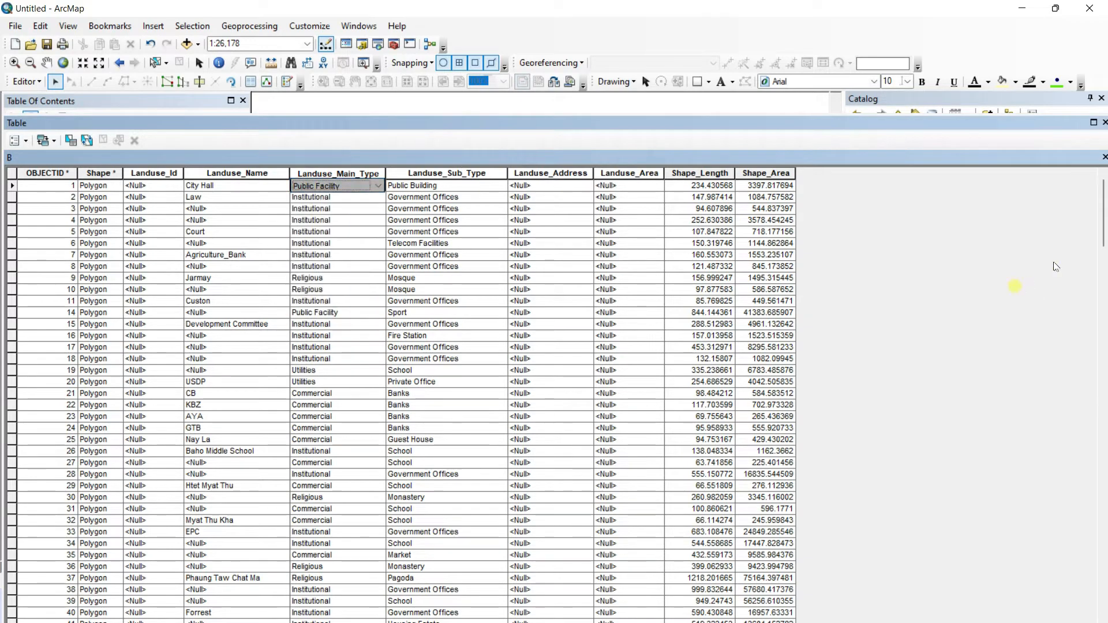
click(1103, 157)
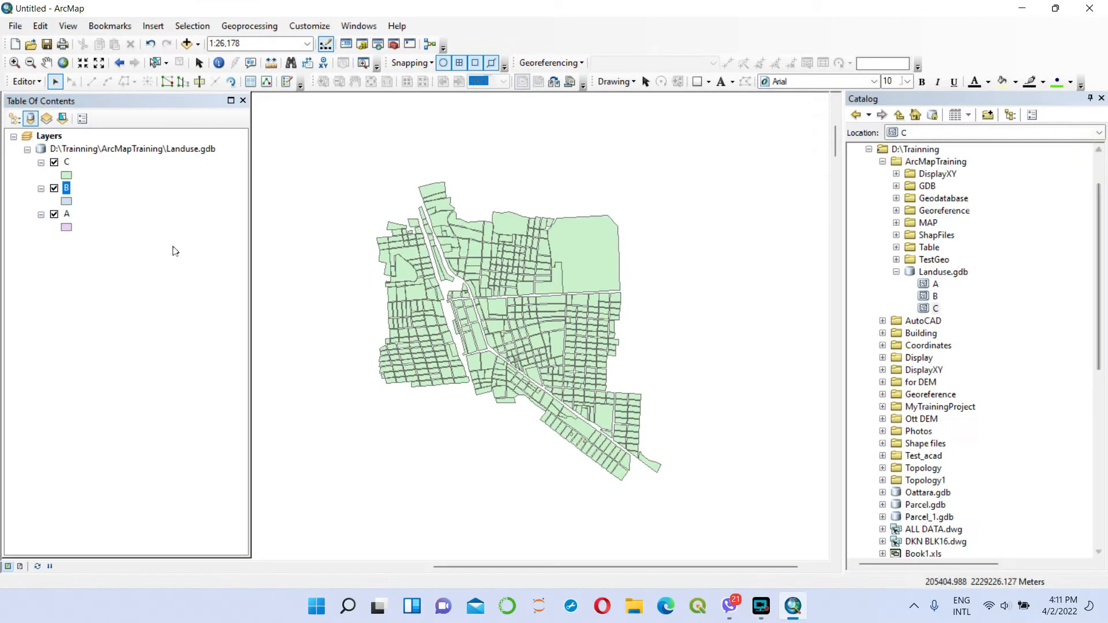
Examine layer A's attribute table and the Landuse_Main_Type choices available for its first record
click(67, 215)
right_click(67, 216)
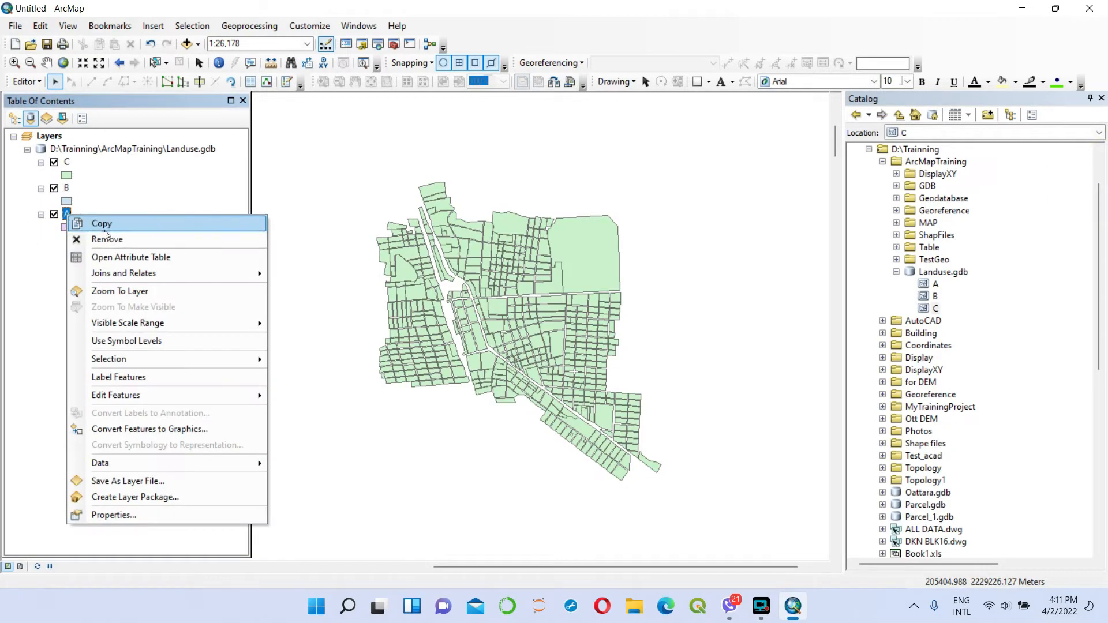
click(118, 255)
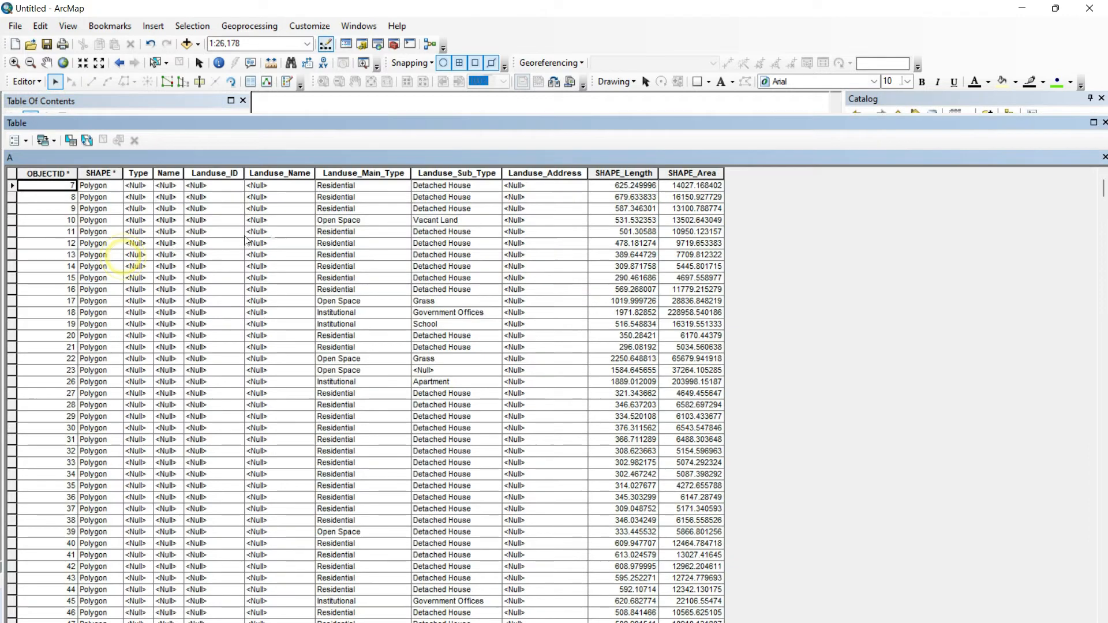
click(404, 186)
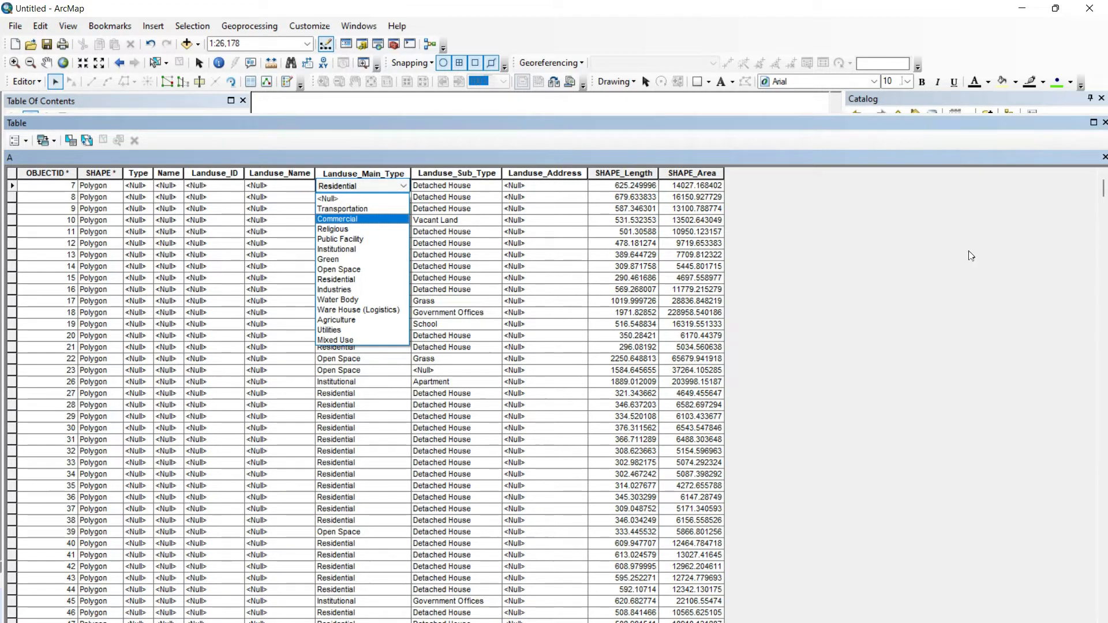
click(1104, 158)
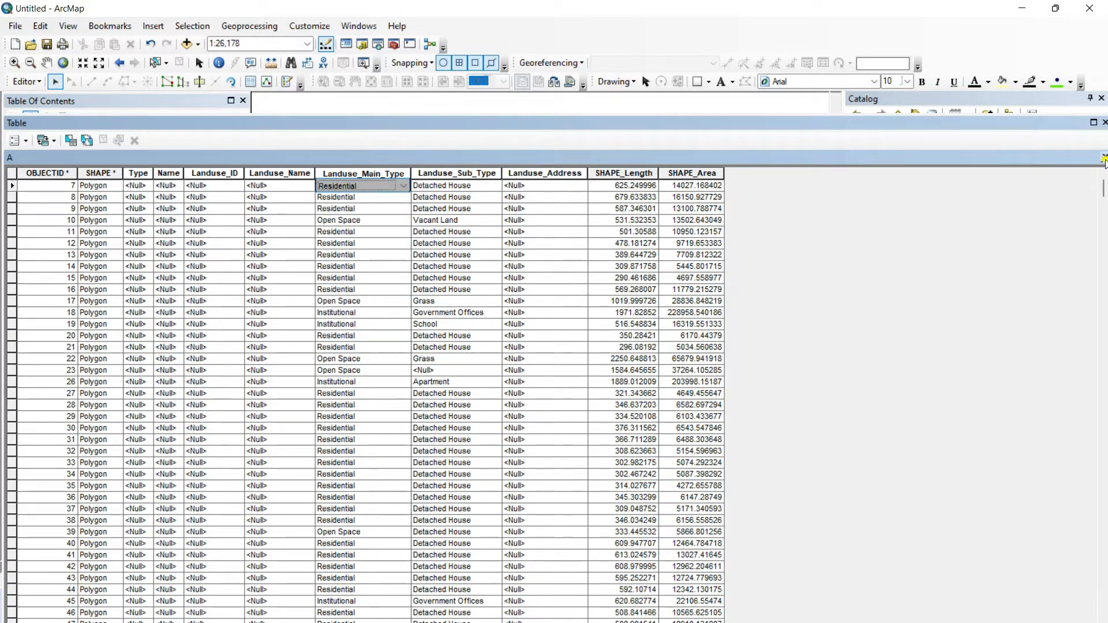
click(1104, 158)
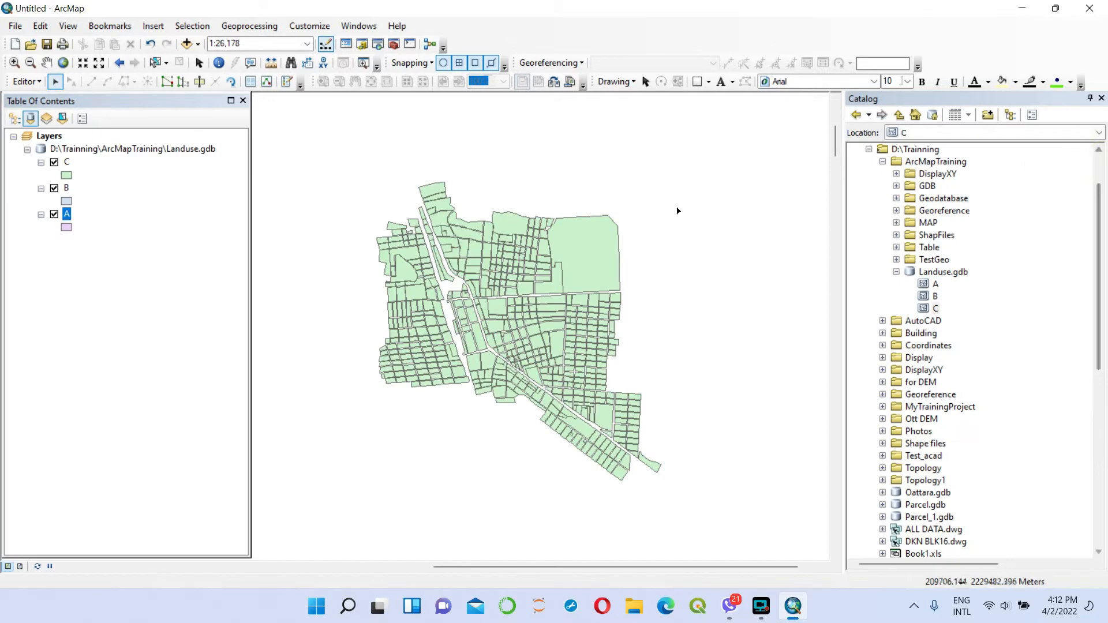
Symbolize layer C by unique values of the Landuse_Main_Type field, adding all values as categories
right_click(68, 164)
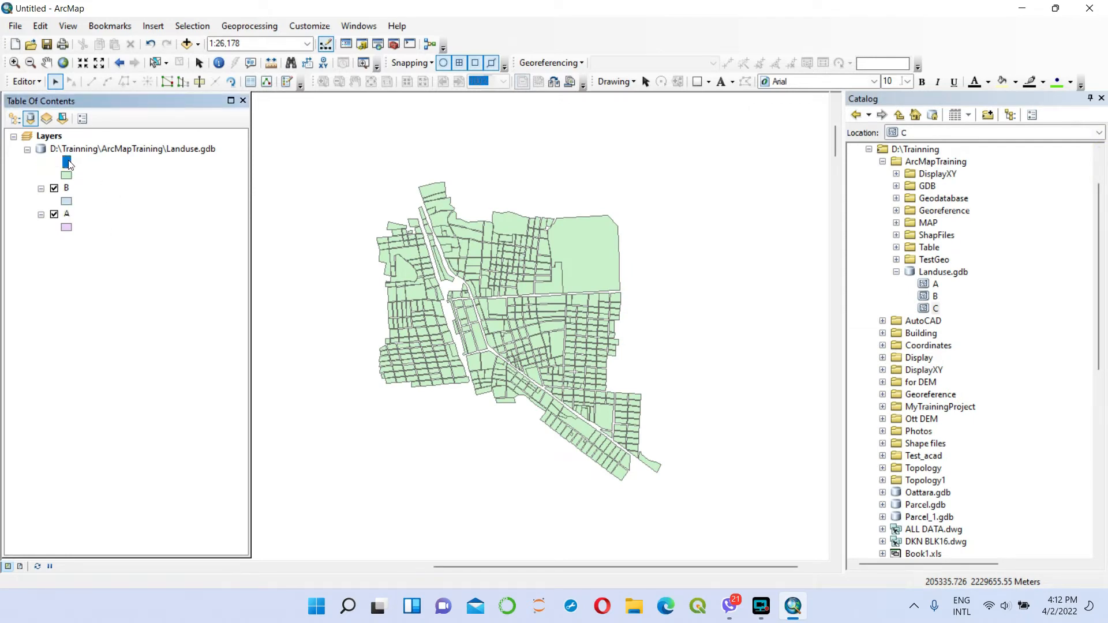
click(116, 459)
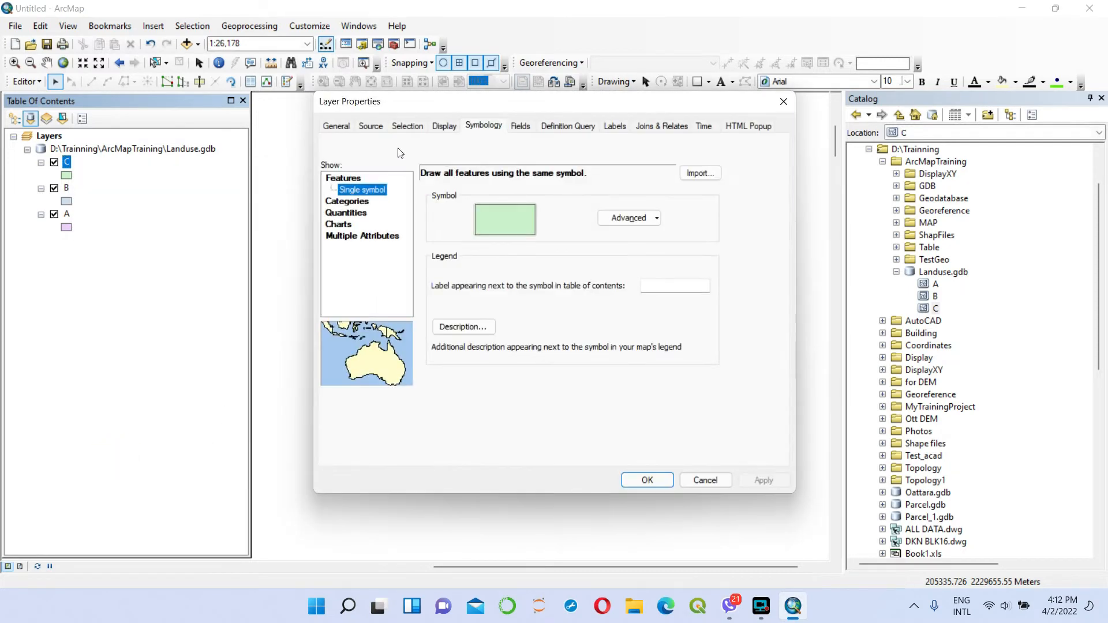
click(345, 200)
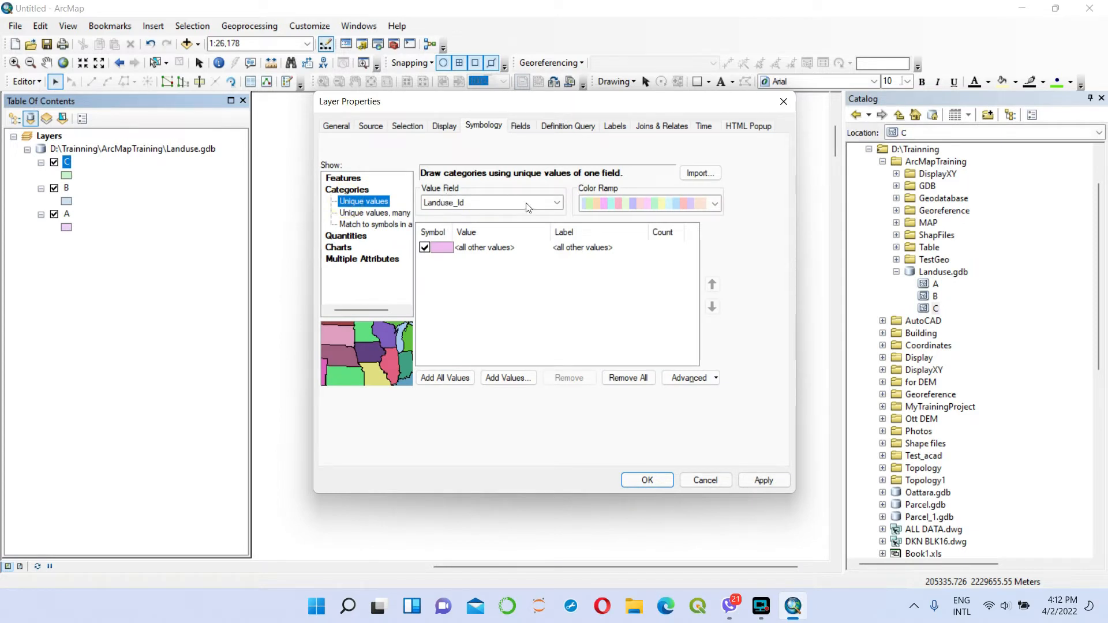
click(557, 203)
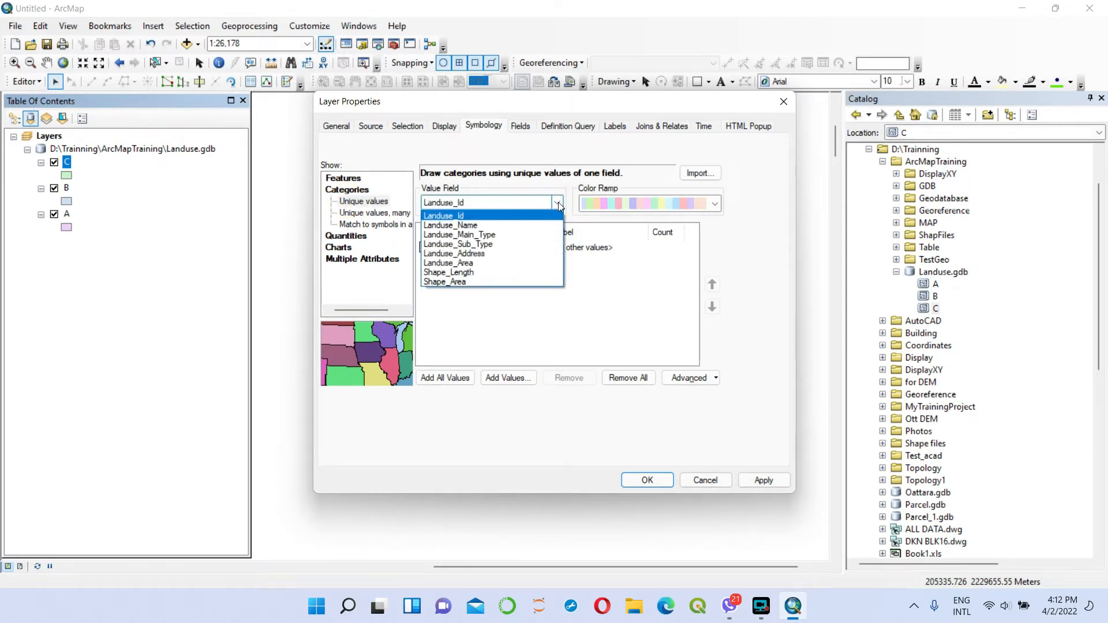
click(517, 238)
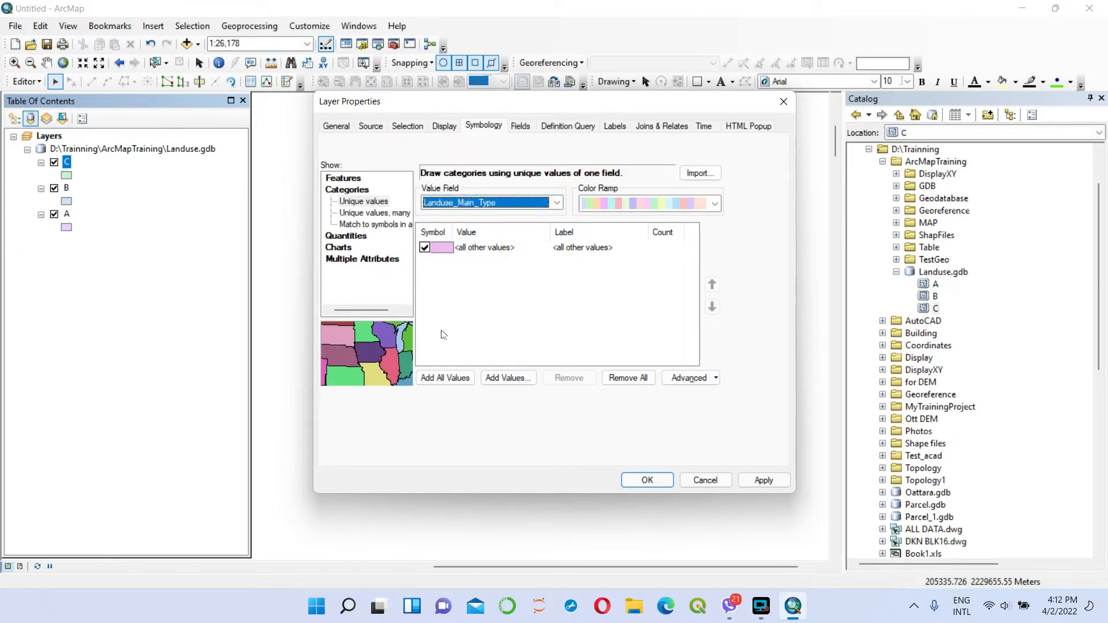
click(445, 378)
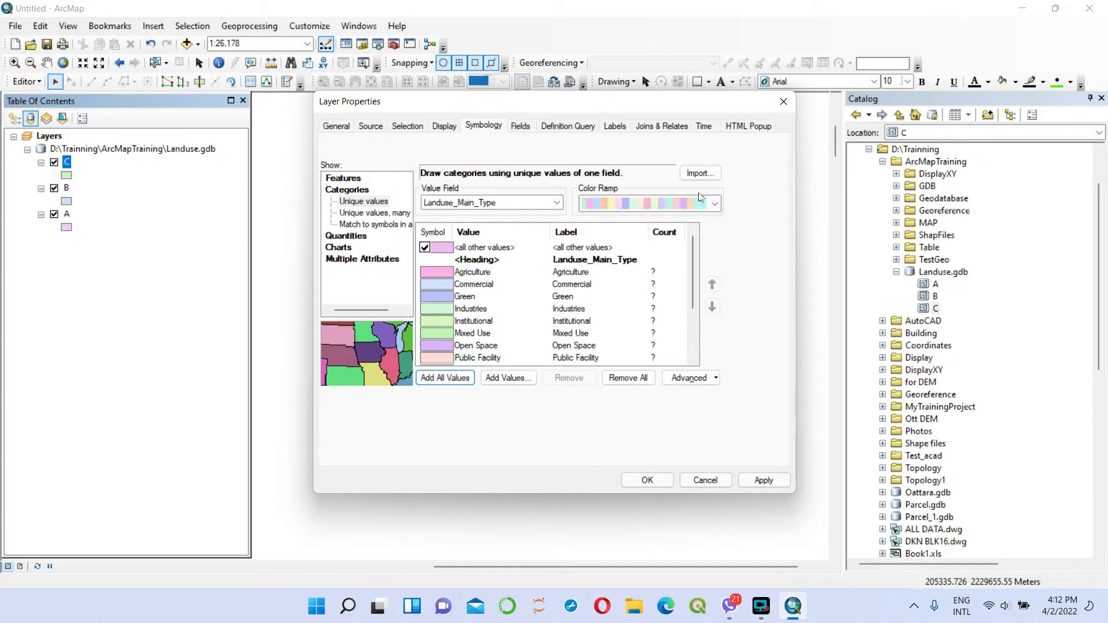
click(716, 207)
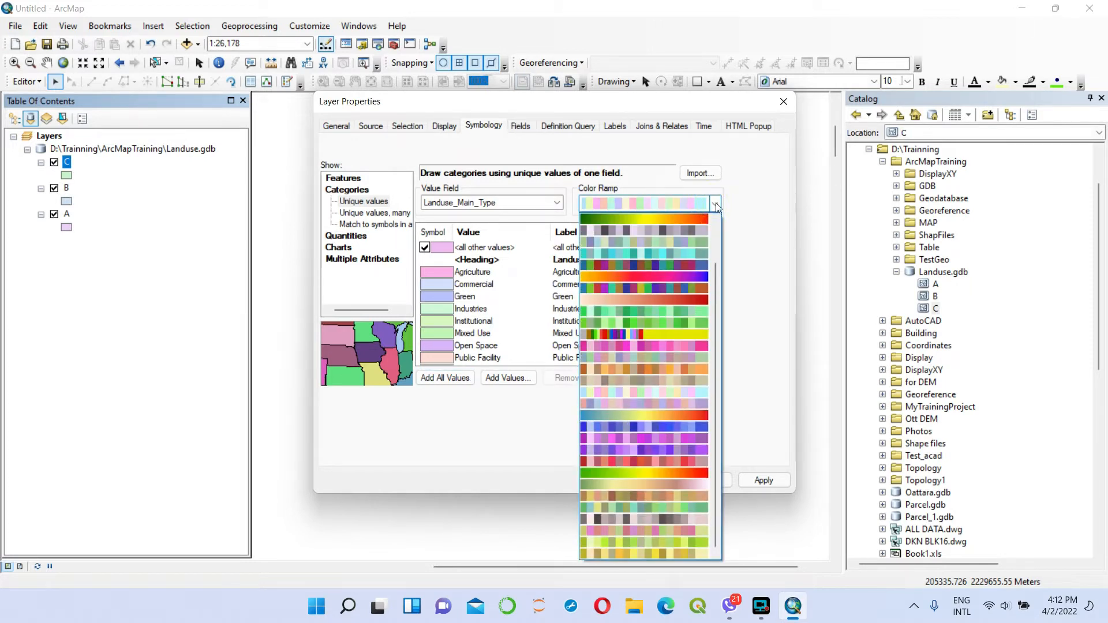
click(716, 202)
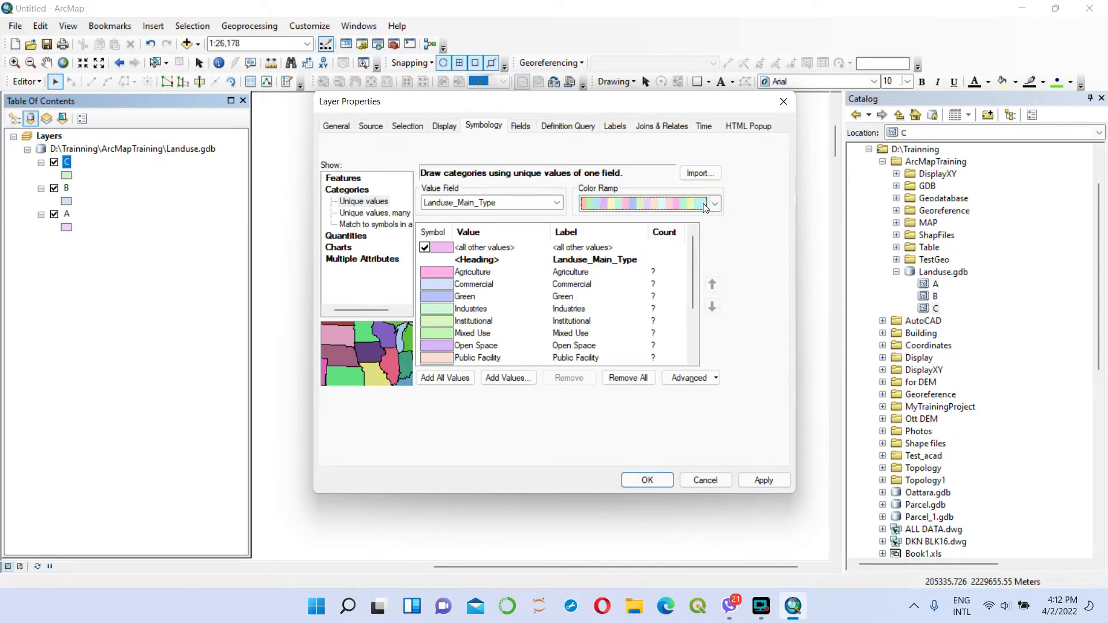
Set the fill color of layer C's Agriculture category to a bright yellow-green
double_click(446, 272)
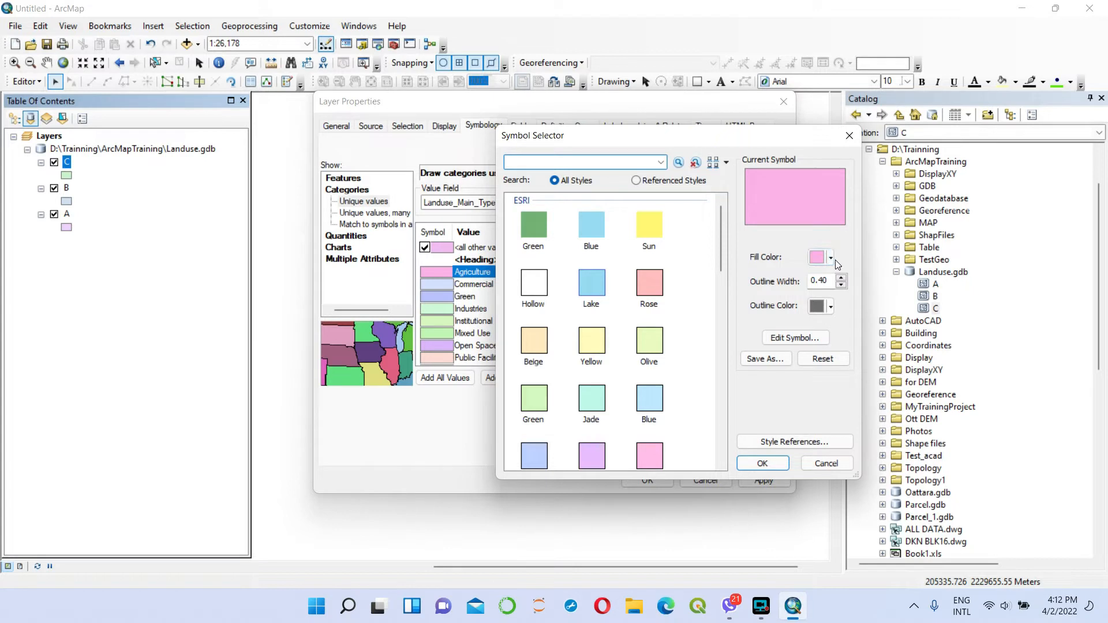
click(830, 258)
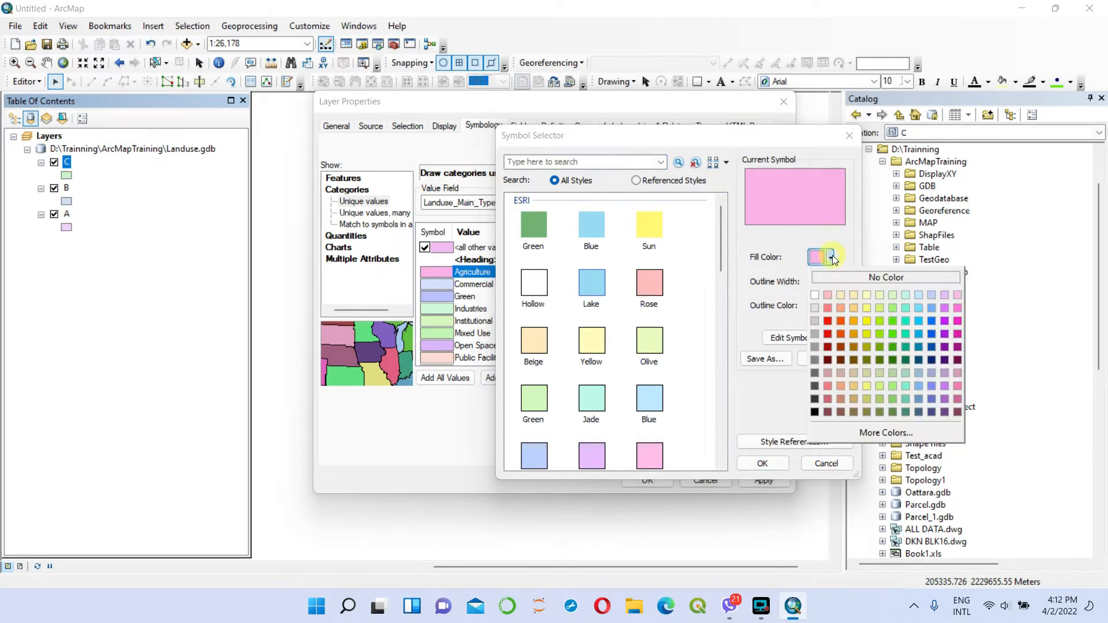
click(881, 320)
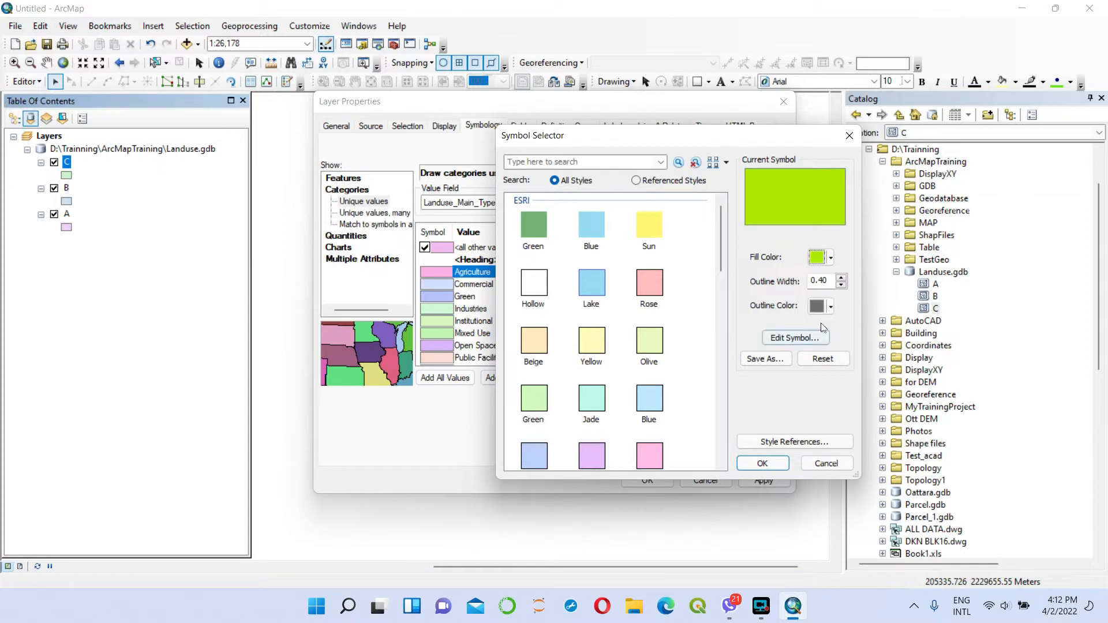
click(762, 464)
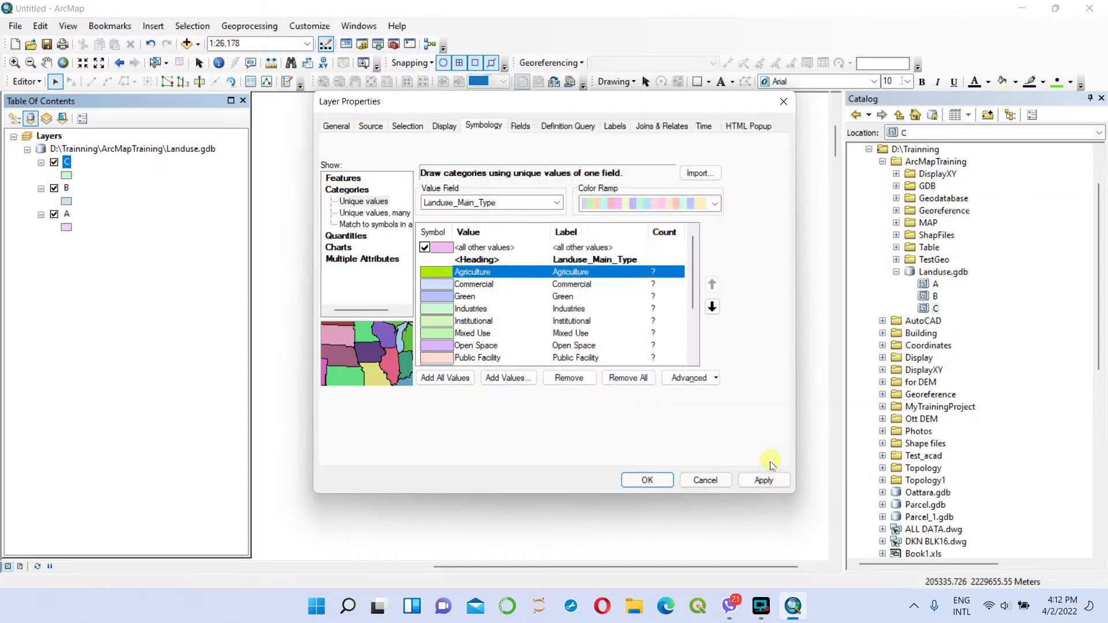
Set the fill color of layer C's Commercial category to bright red and the Green category to dark green
double_click(442, 284)
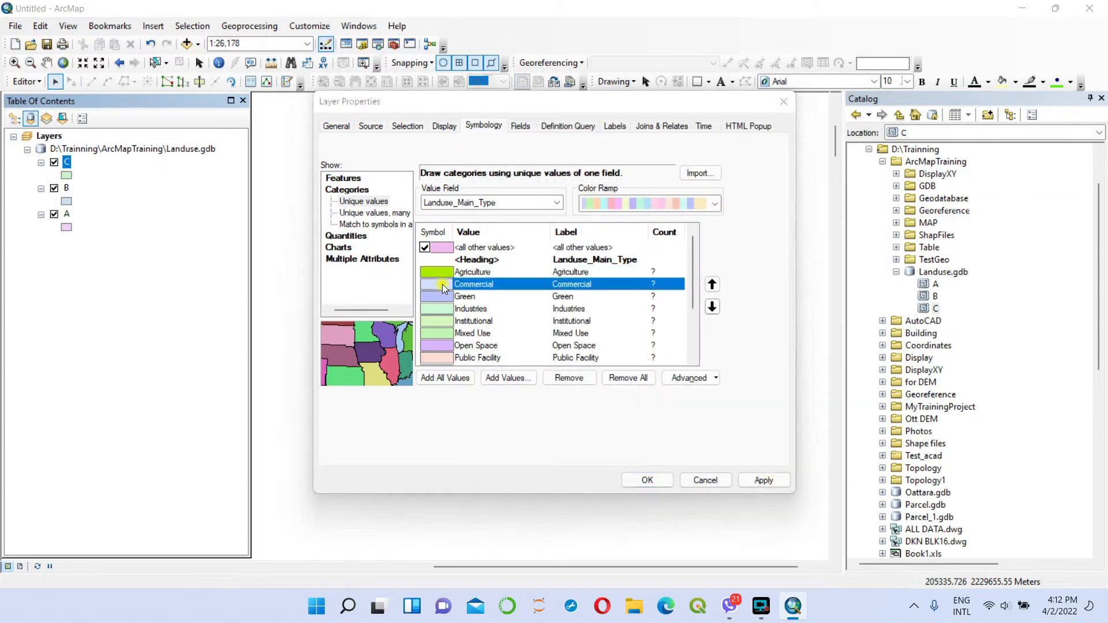
click(831, 259)
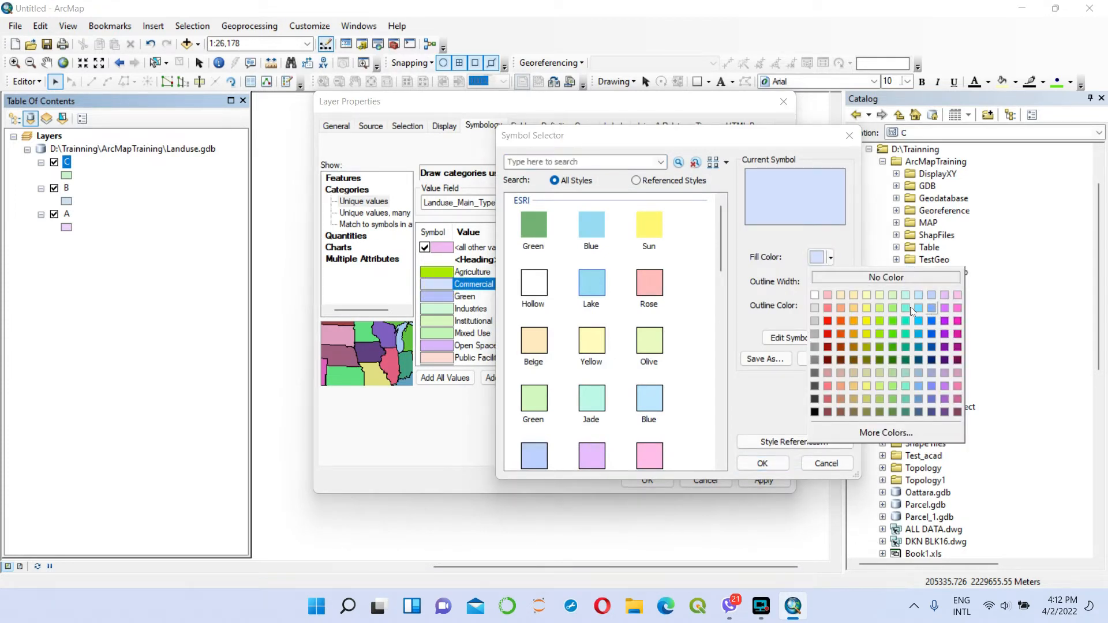
click(824, 321)
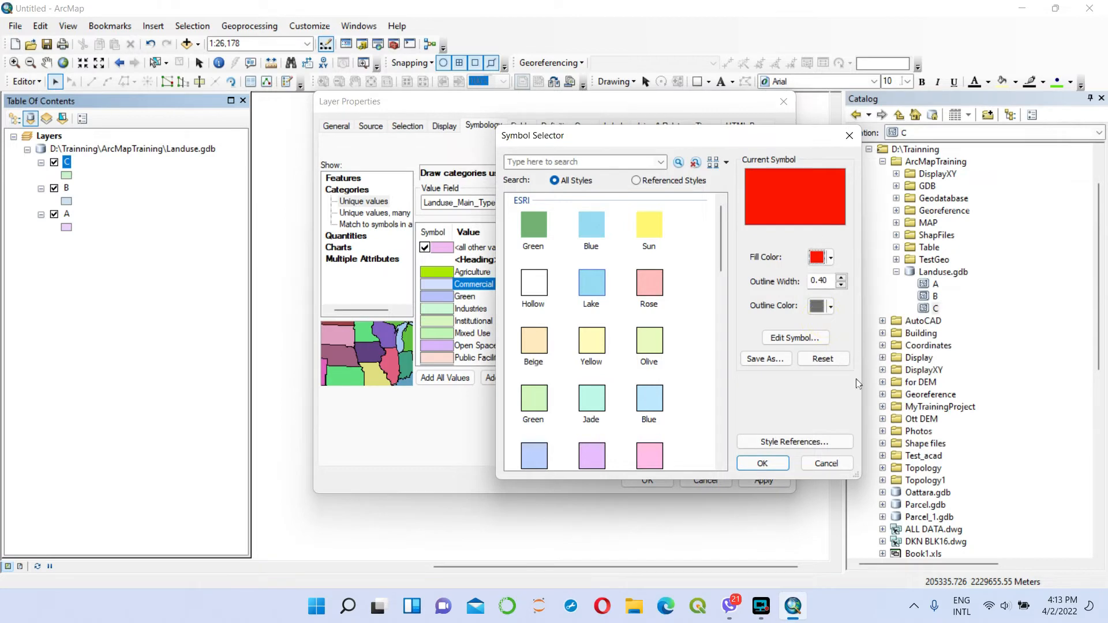
click(764, 463)
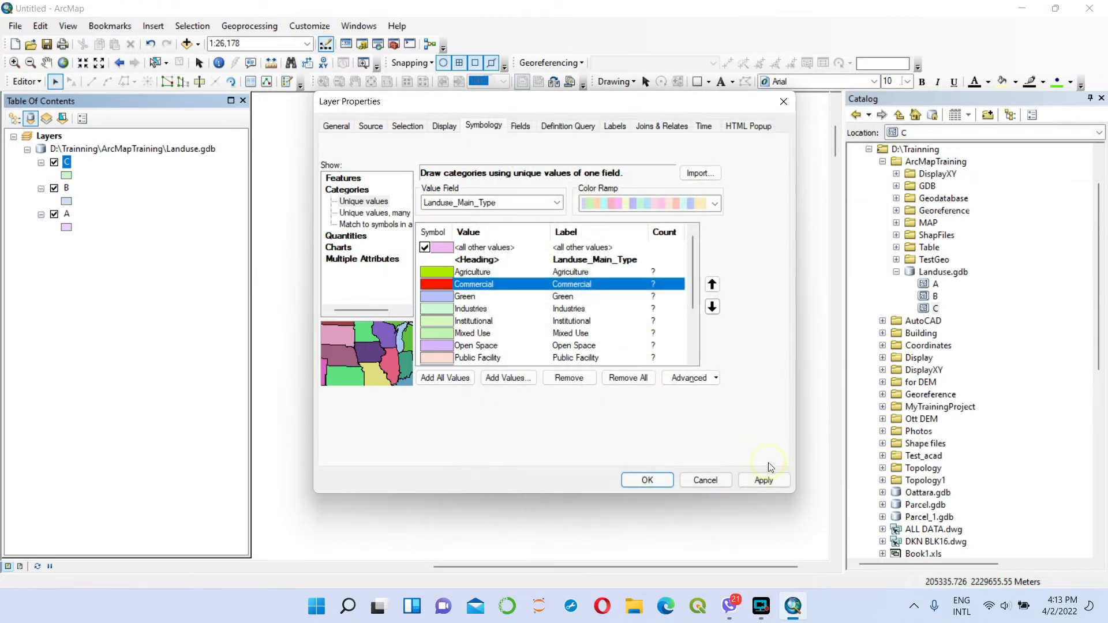
double_click(446, 300)
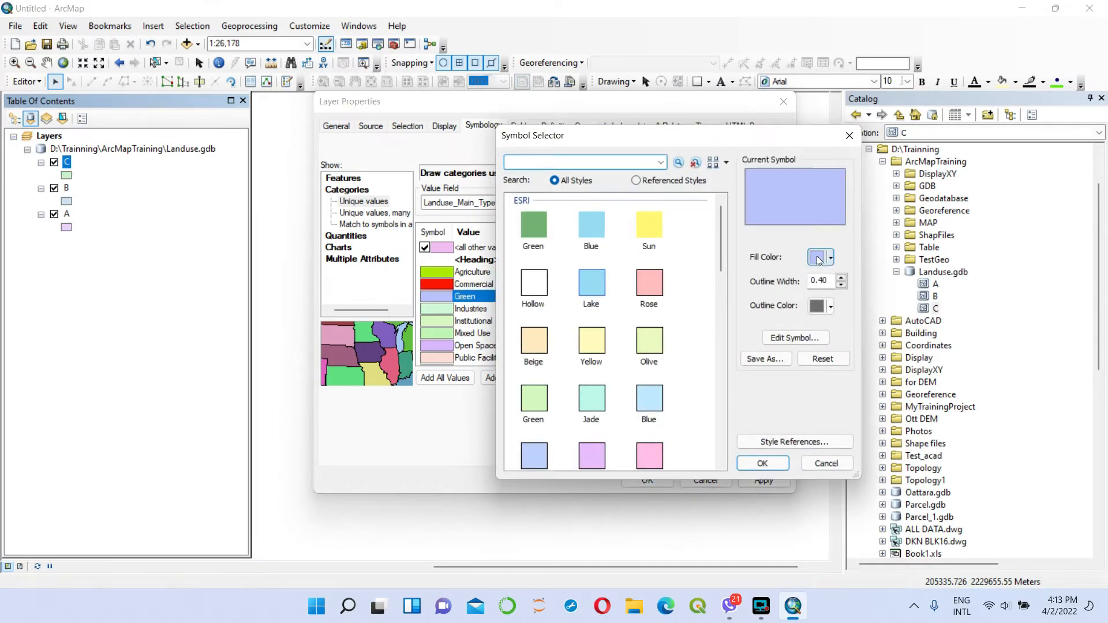
click(831, 258)
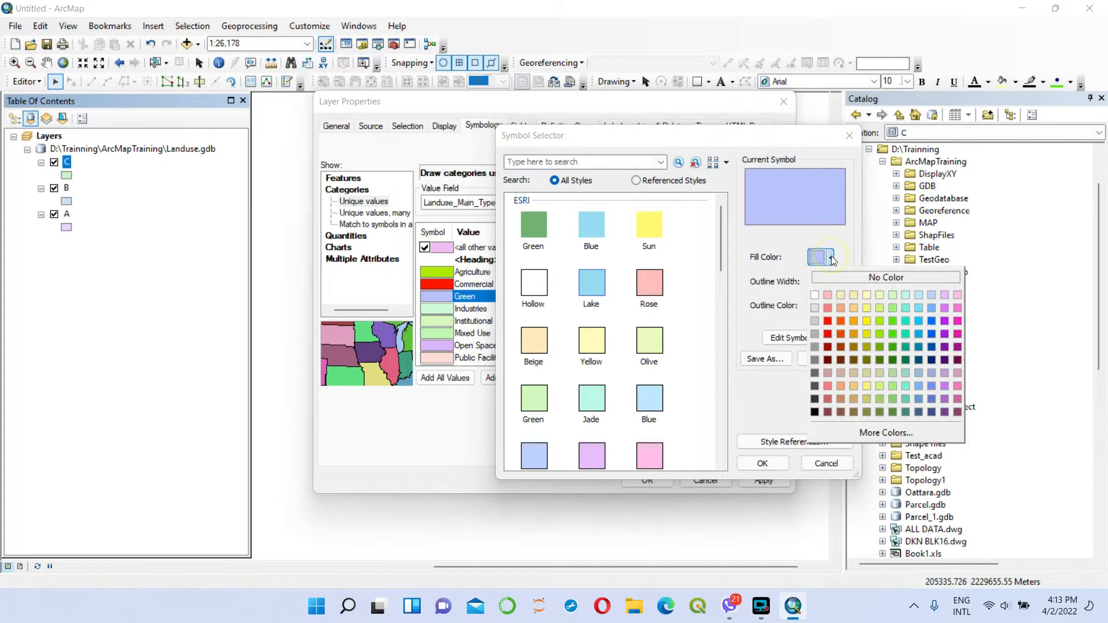
click(892, 347)
click(762, 463)
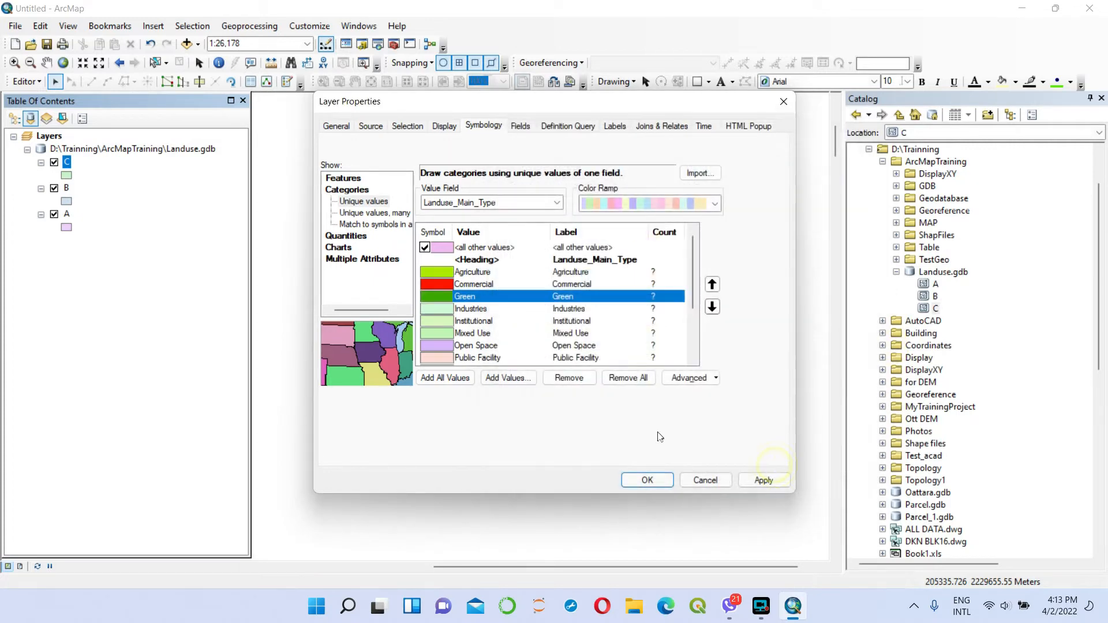
Set the fill color of the Industries category to medium gray and the Institutional category to strong blue
double_click(453, 309)
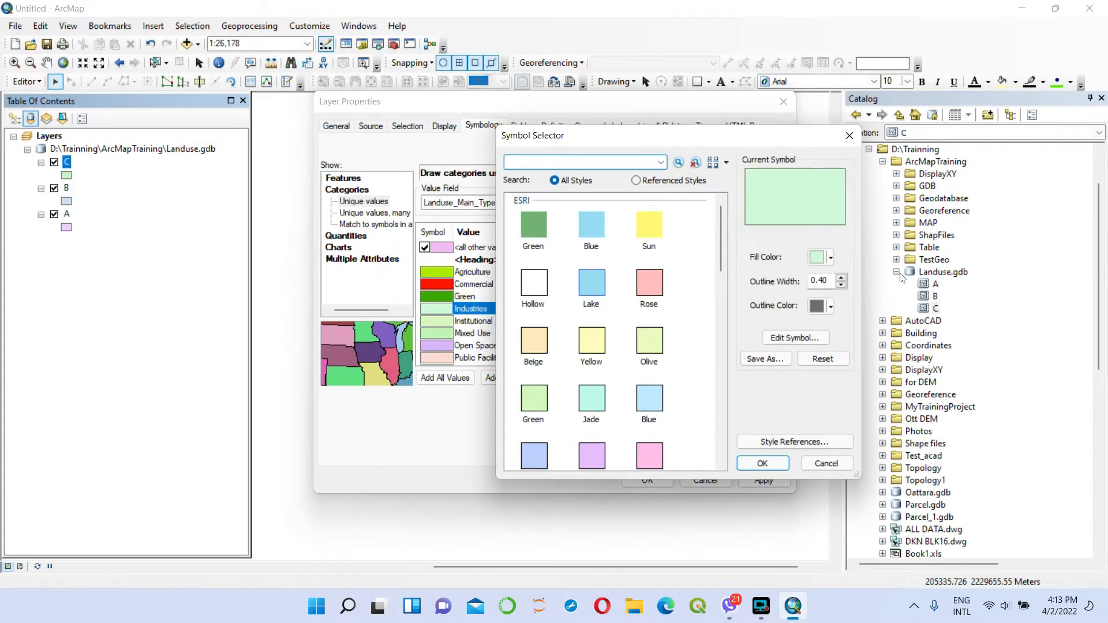
click(831, 261)
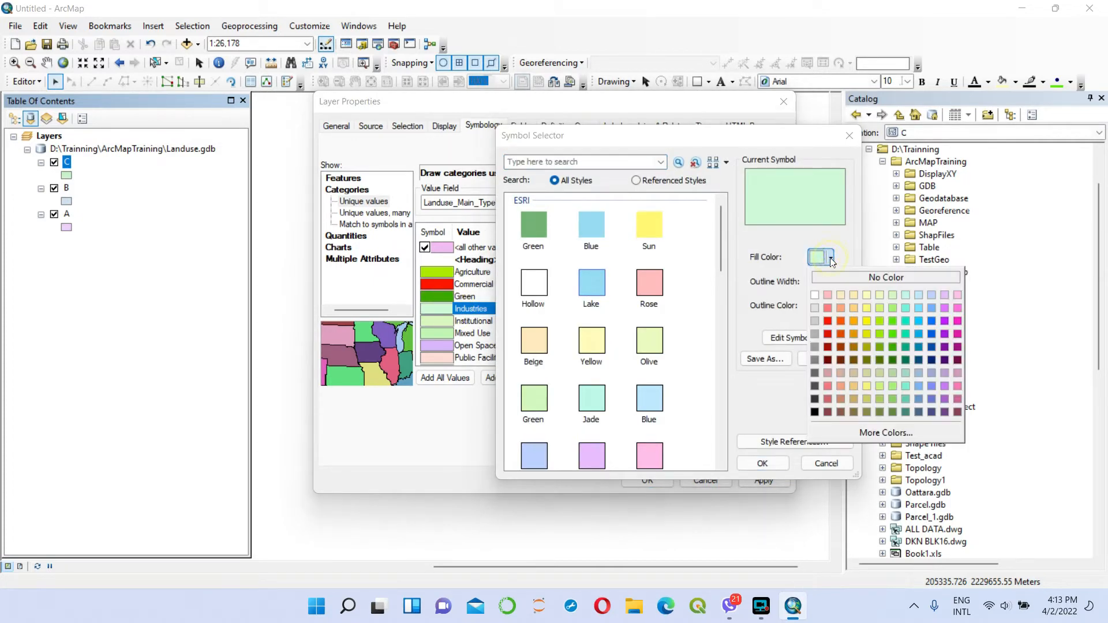
click(816, 333)
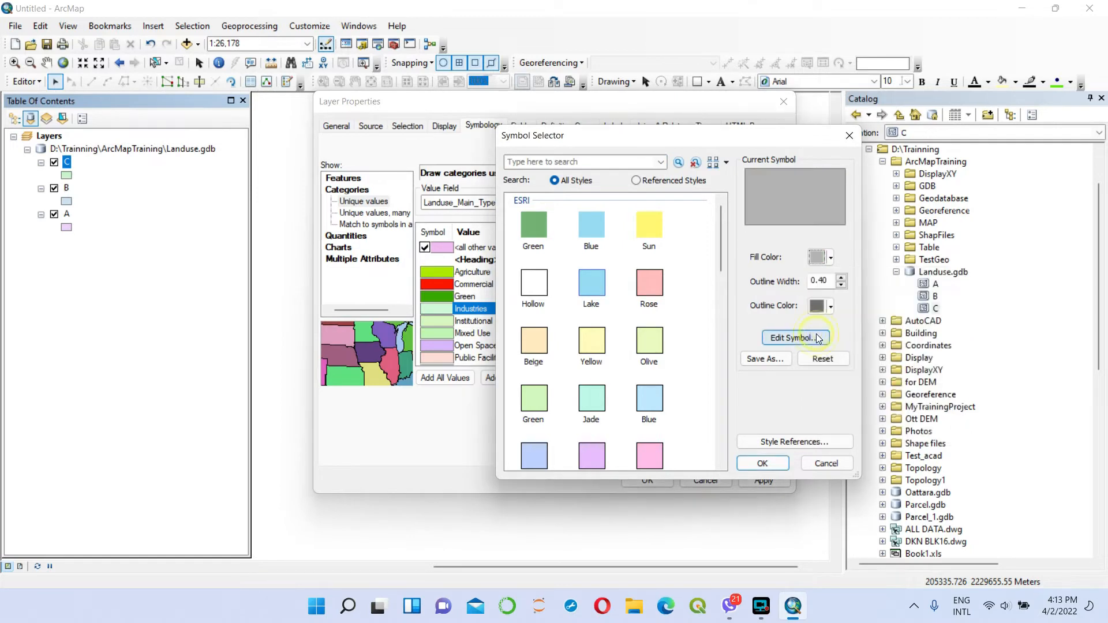
click(761, 464)
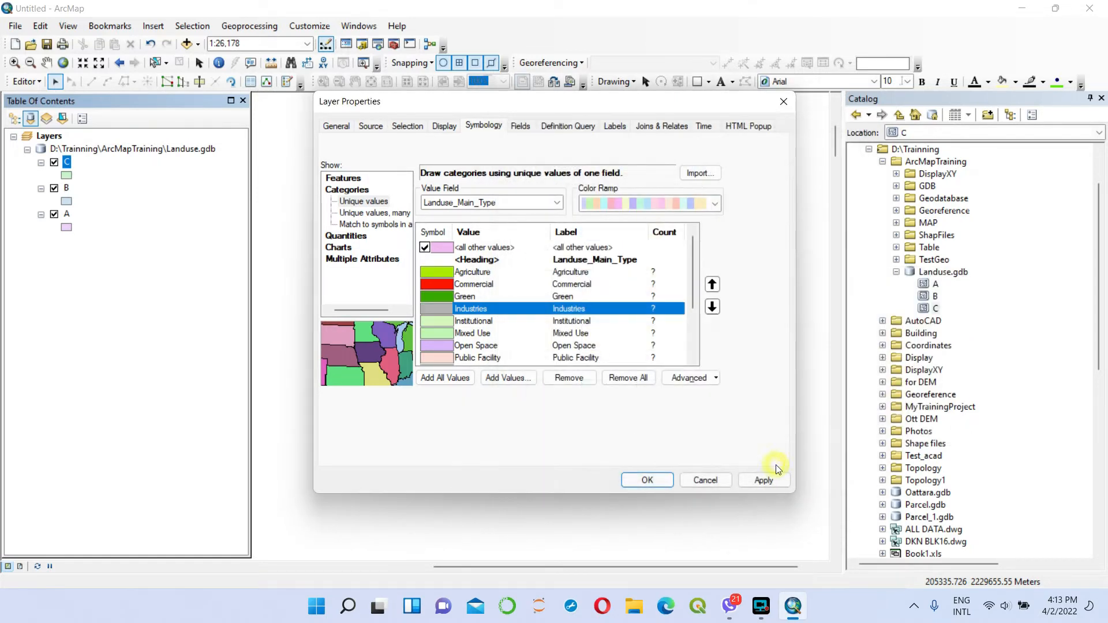
double_click(448, 320)
click(831, 258)
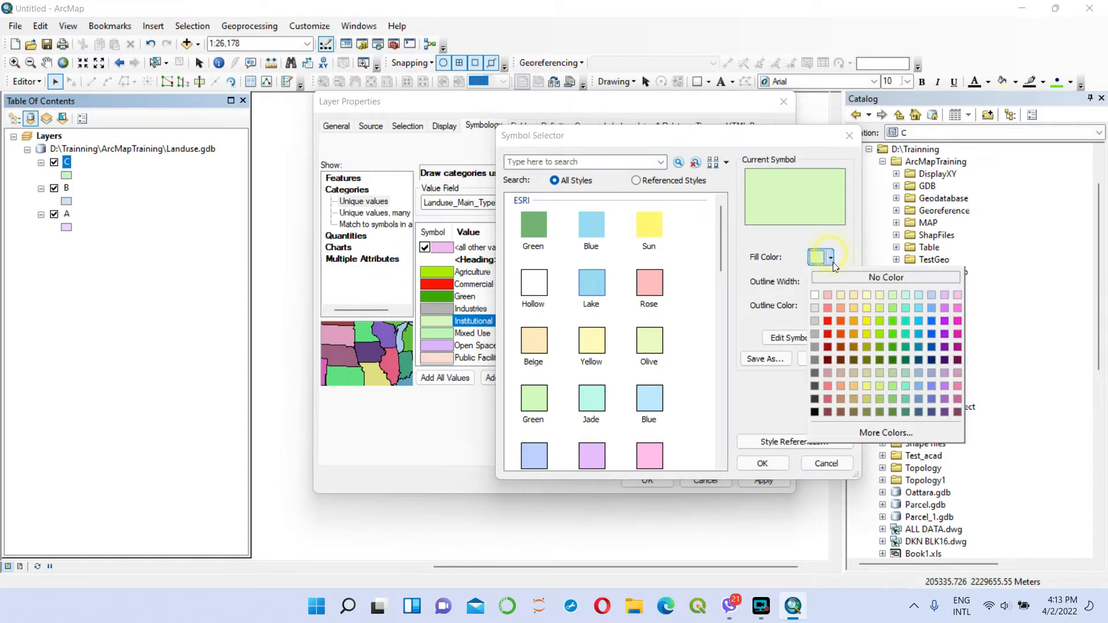
click(933, 331)
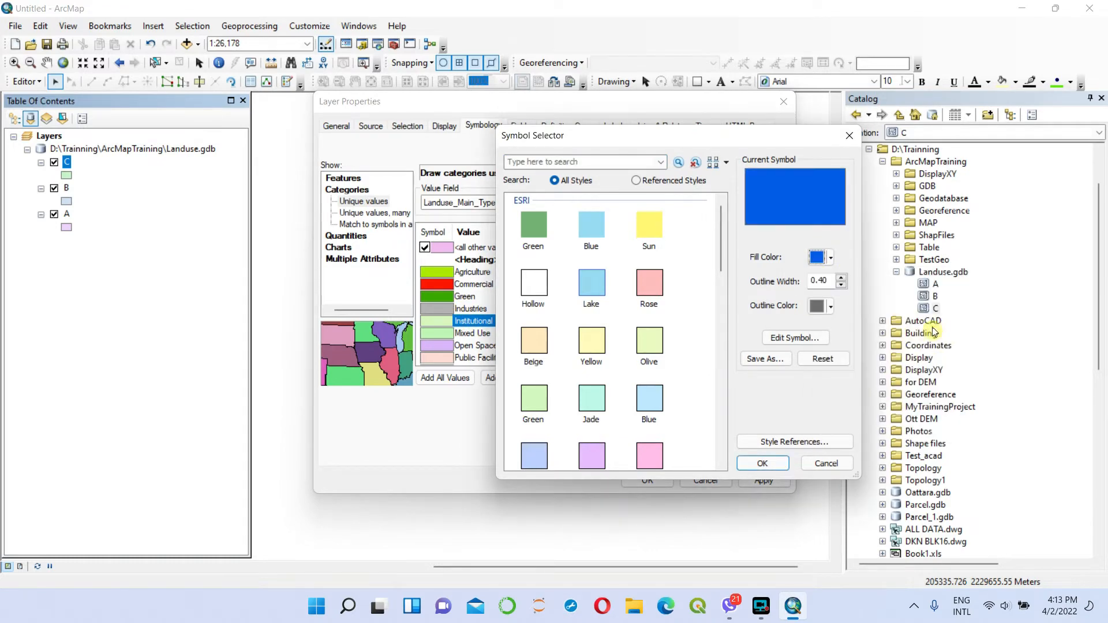
click(762, 463)
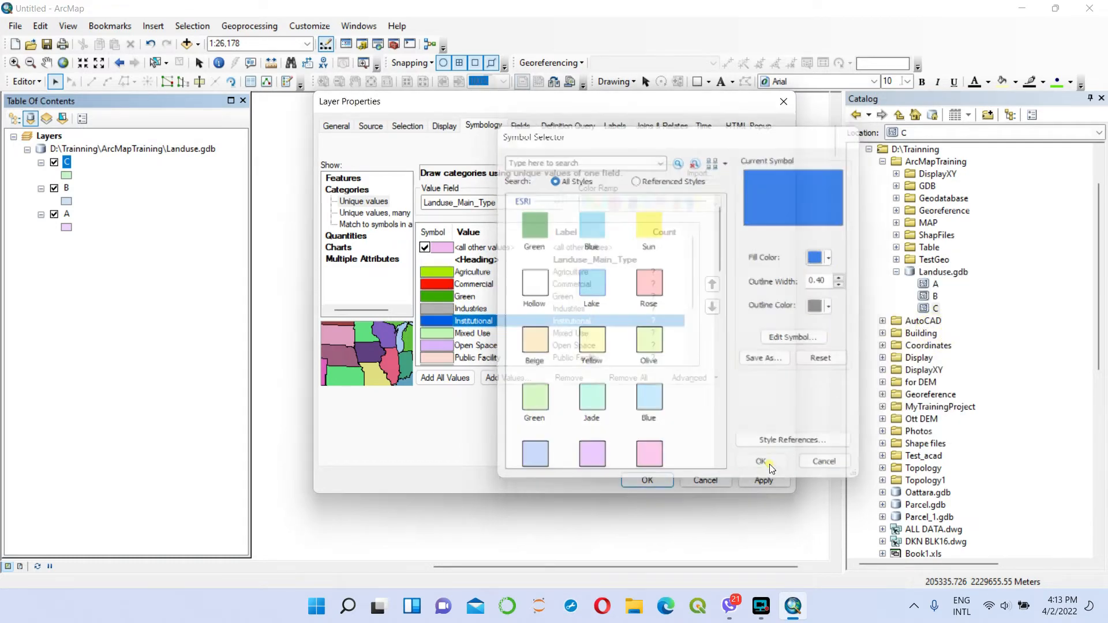
Set the fill color of the Mixed Use category to light pink and the Open Space category to pale green
double_click(434, 334)
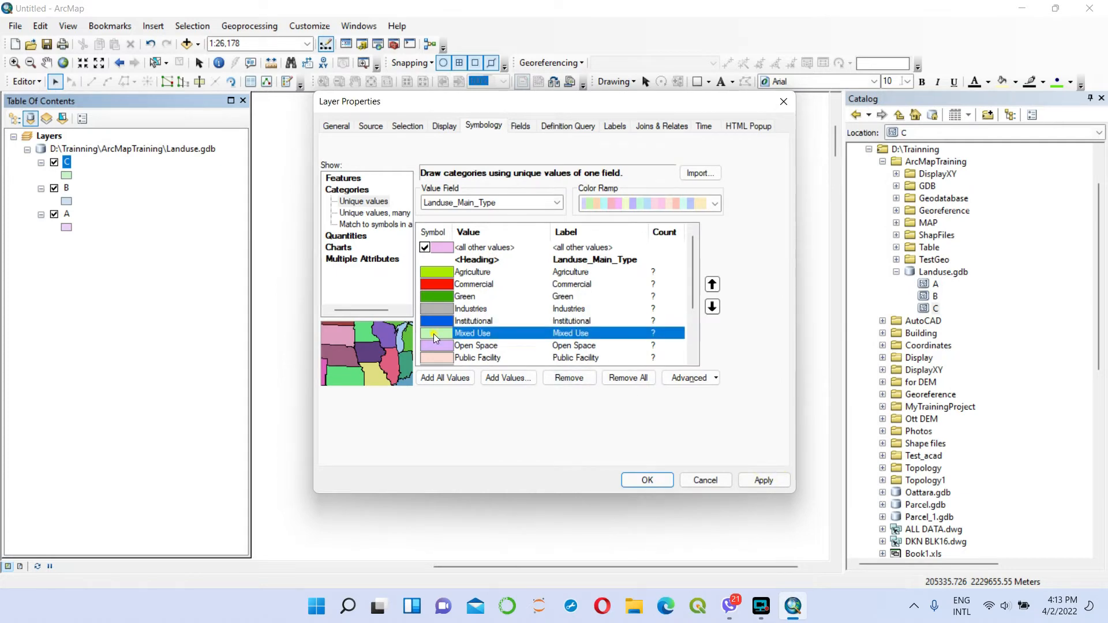
click(831, 258)
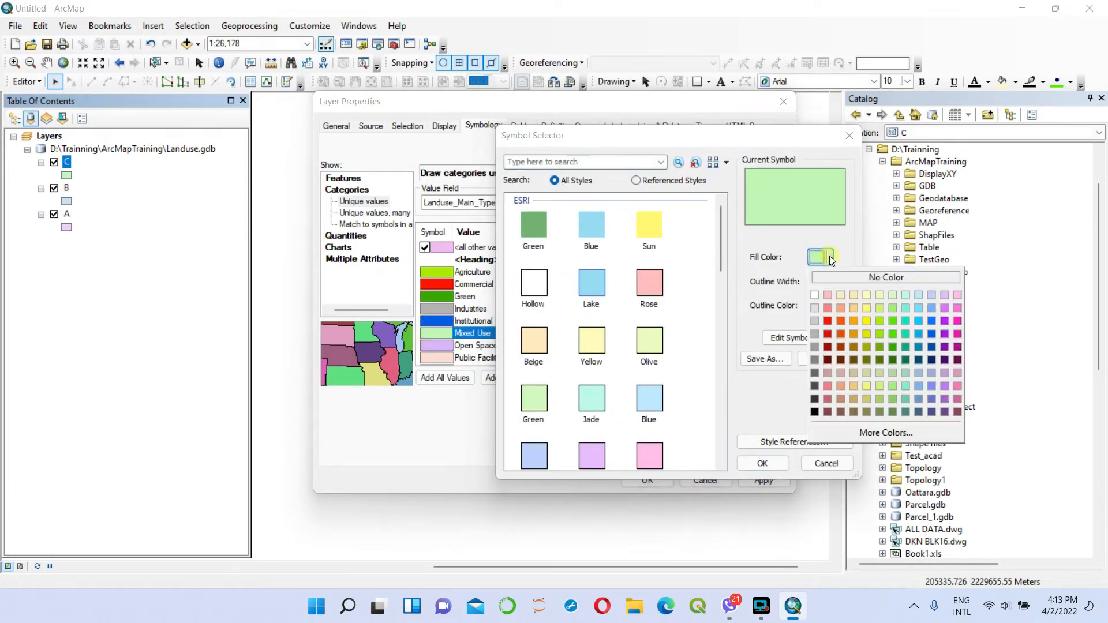
click(957, 294)
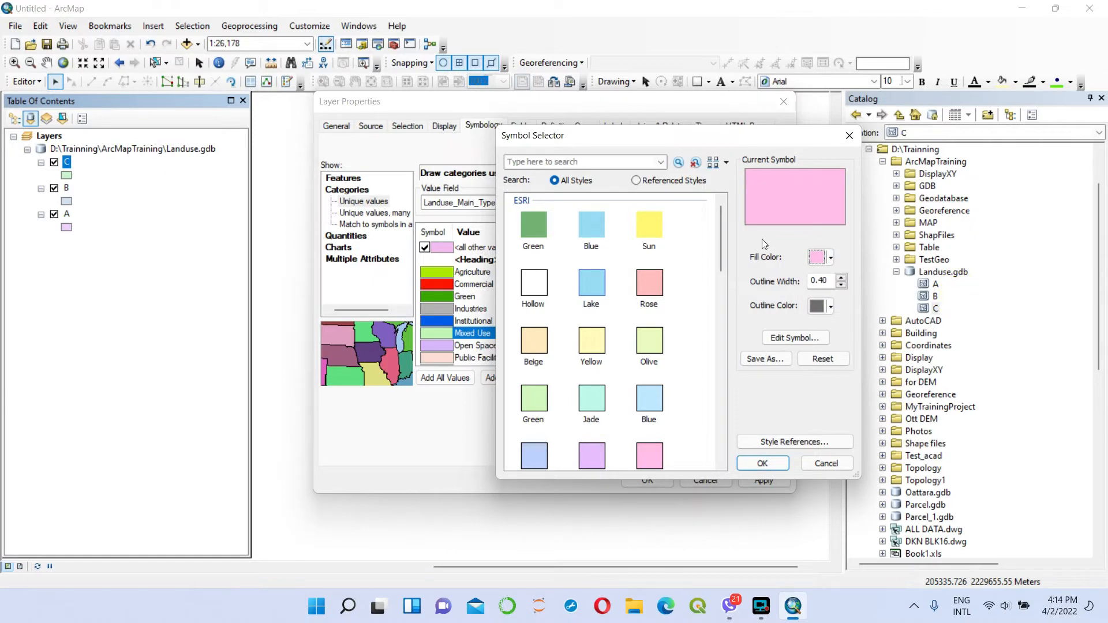
click(768, 465)
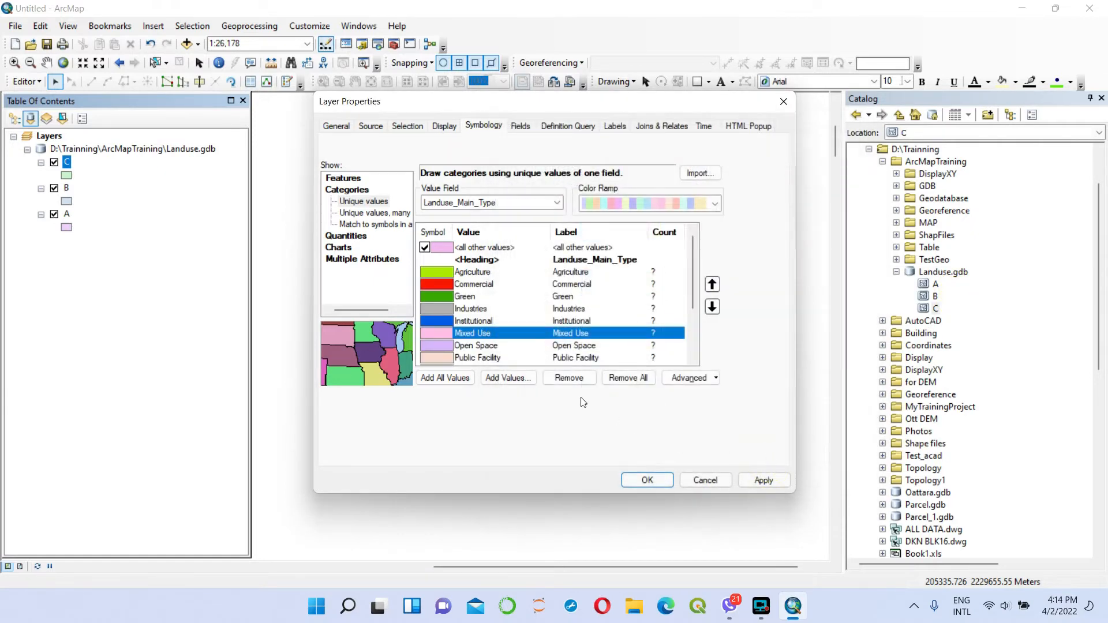
double_click(446, 345)
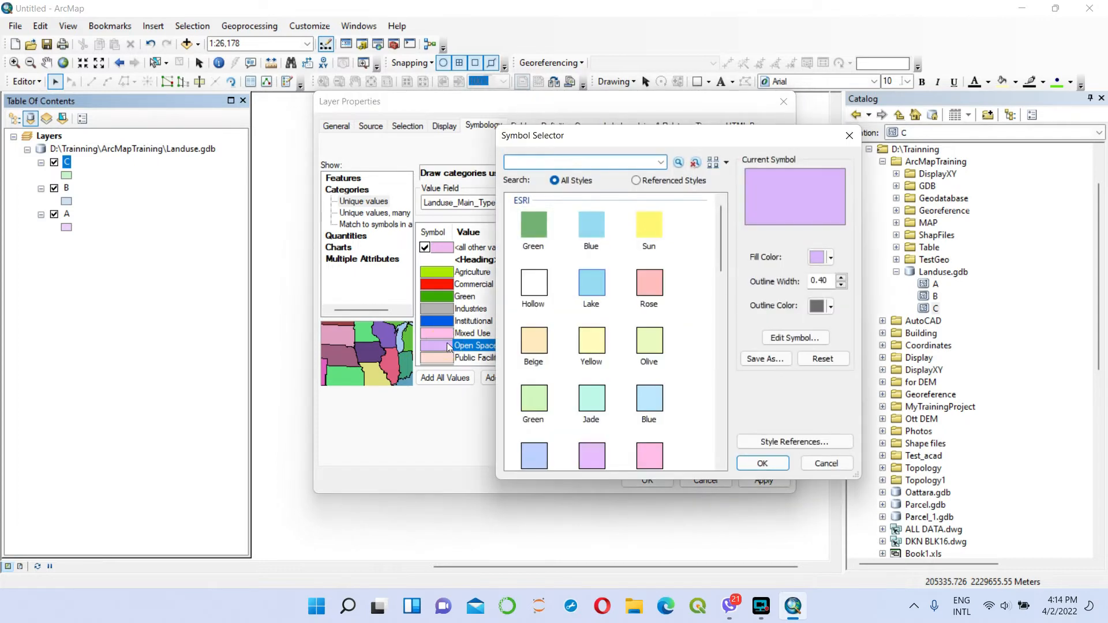
click(831, 256)
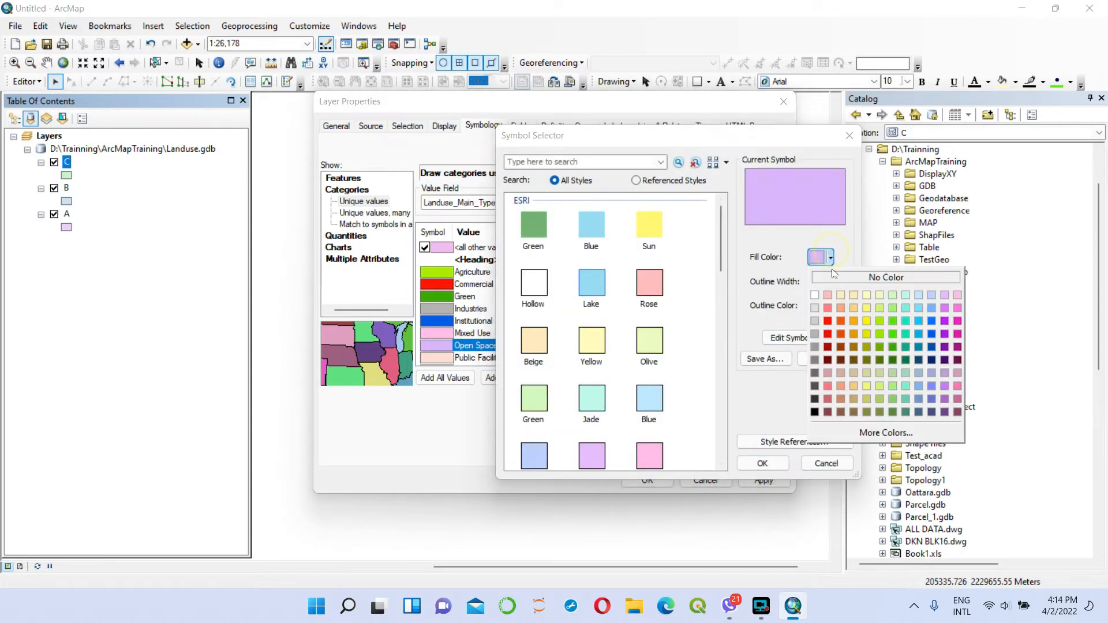
click(892, 297)
click(762, 463)
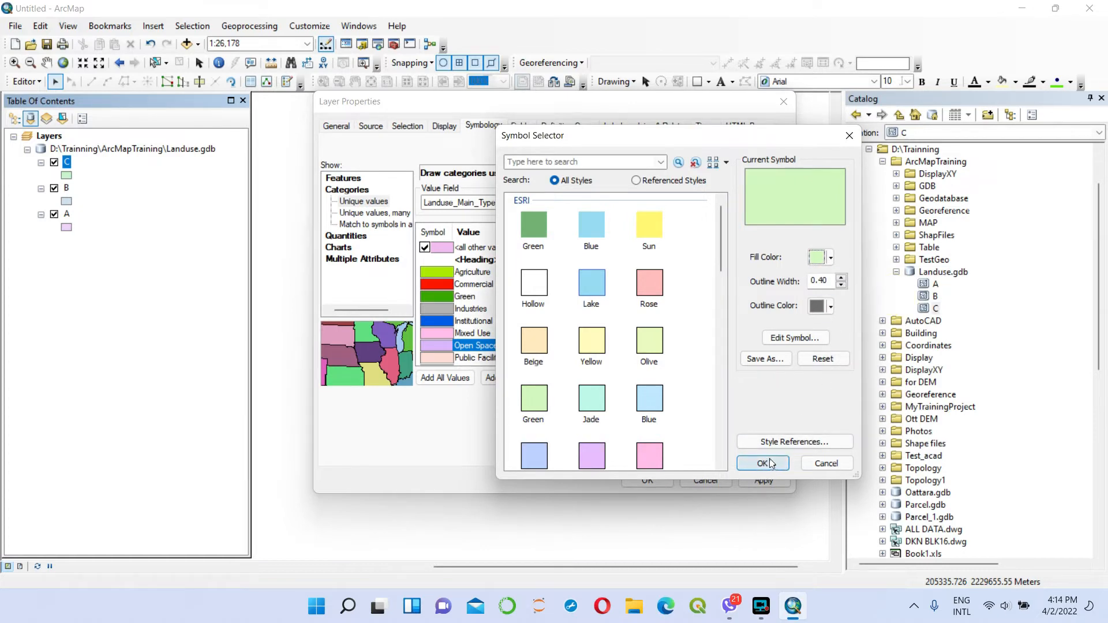
Set the fill color of the Public Facility category to light purple and the Religious category to orange
double_click(449, 361)
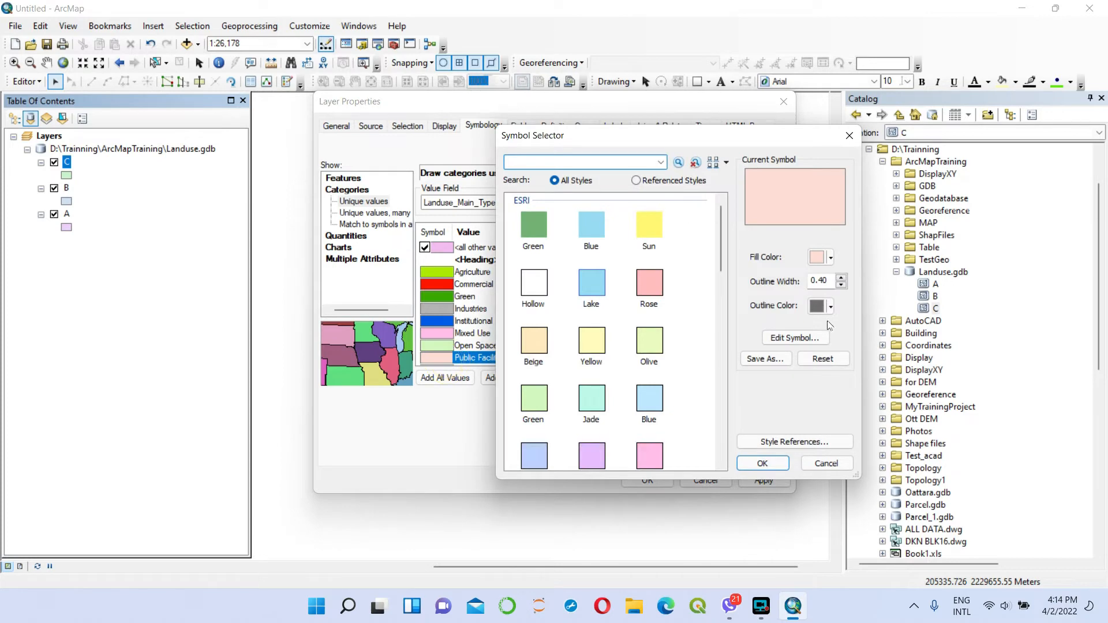
click(829, 257)
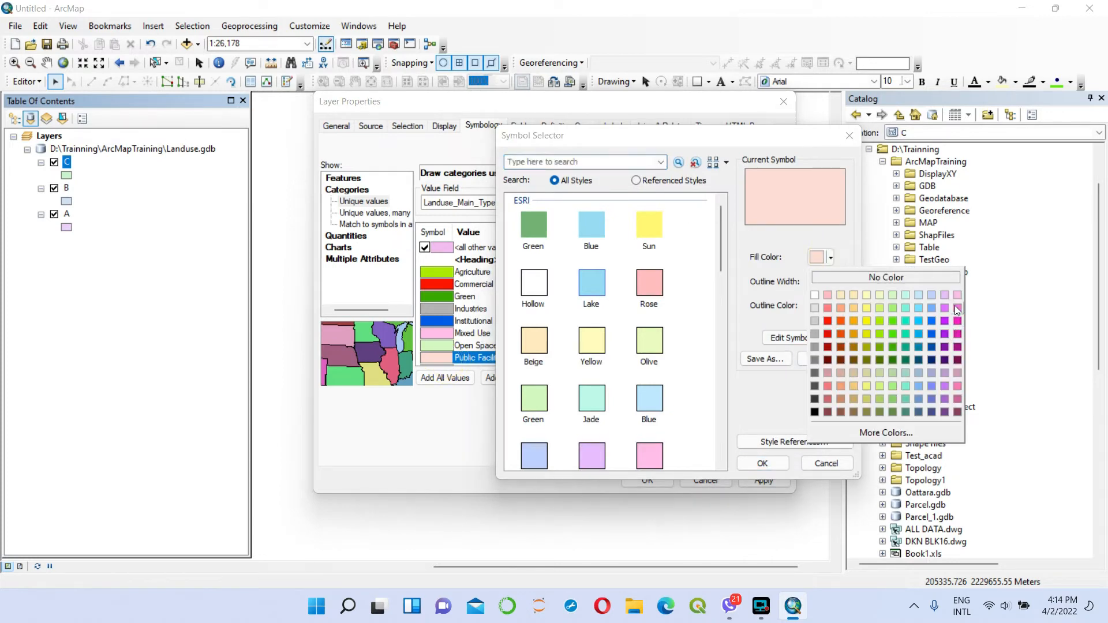
click(946, 297)
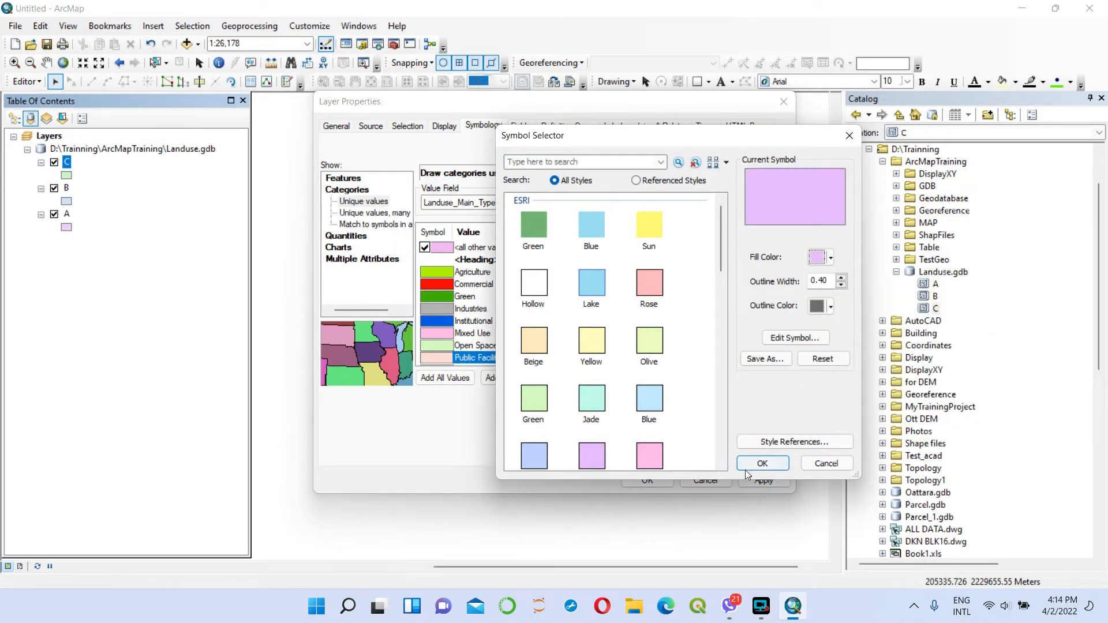
click(762, 463)
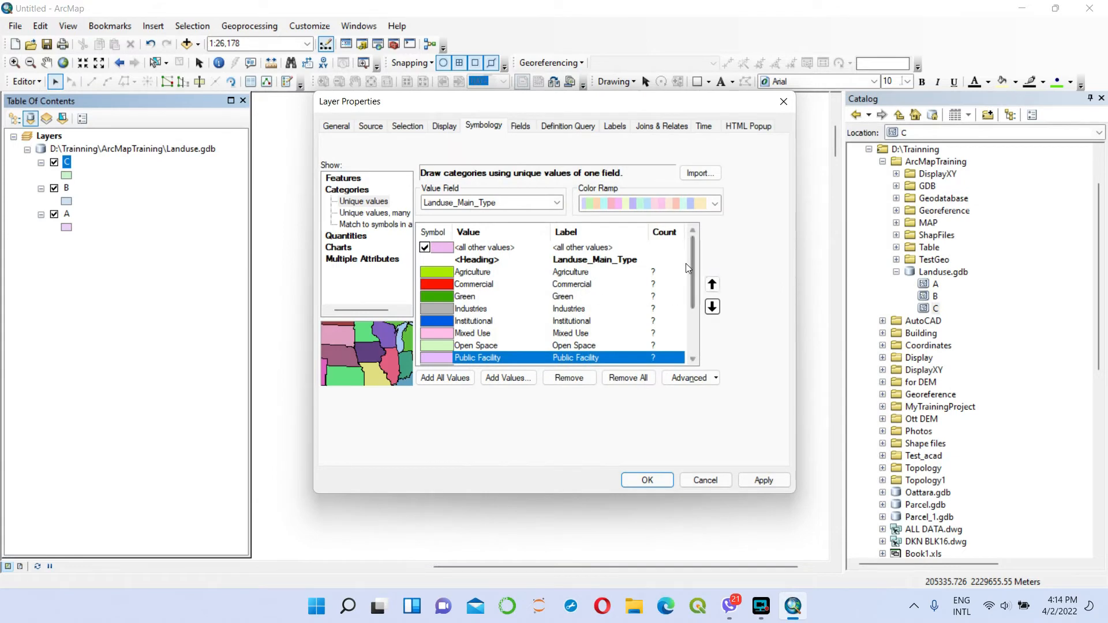
drag(696, 269, 688, 294)
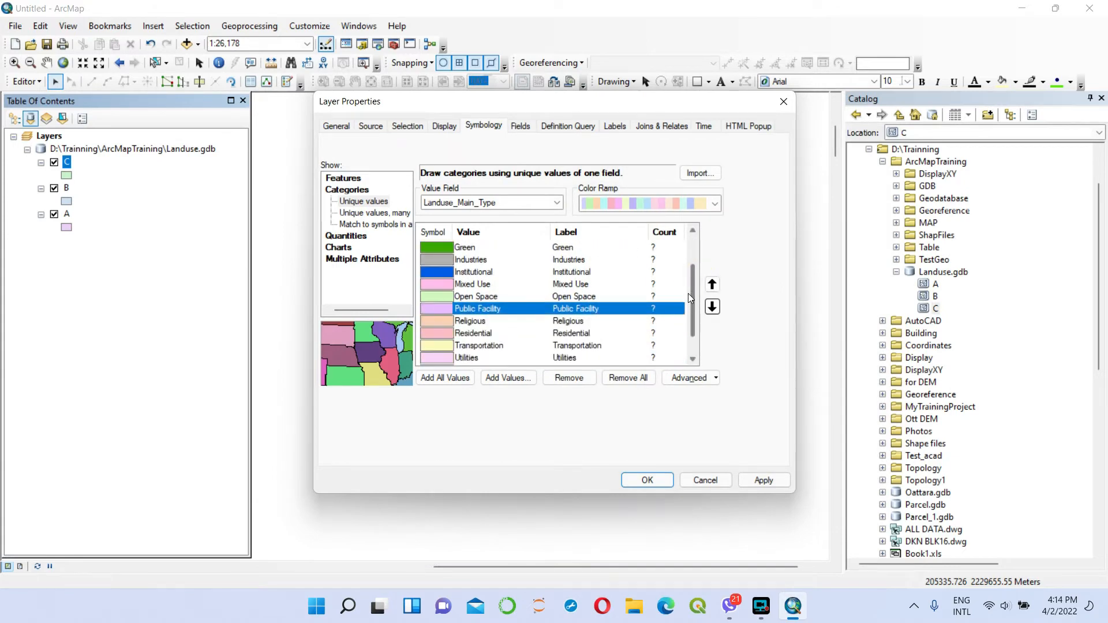
double_click(435, 320)
click(826, 257)
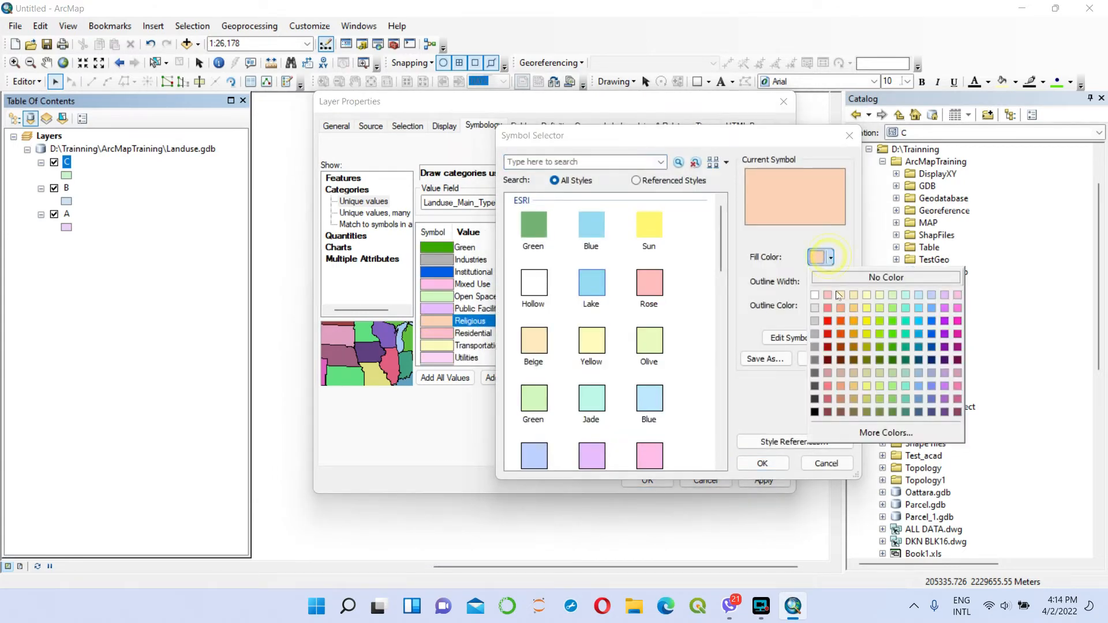
click(853, 335)
click(773, 465)
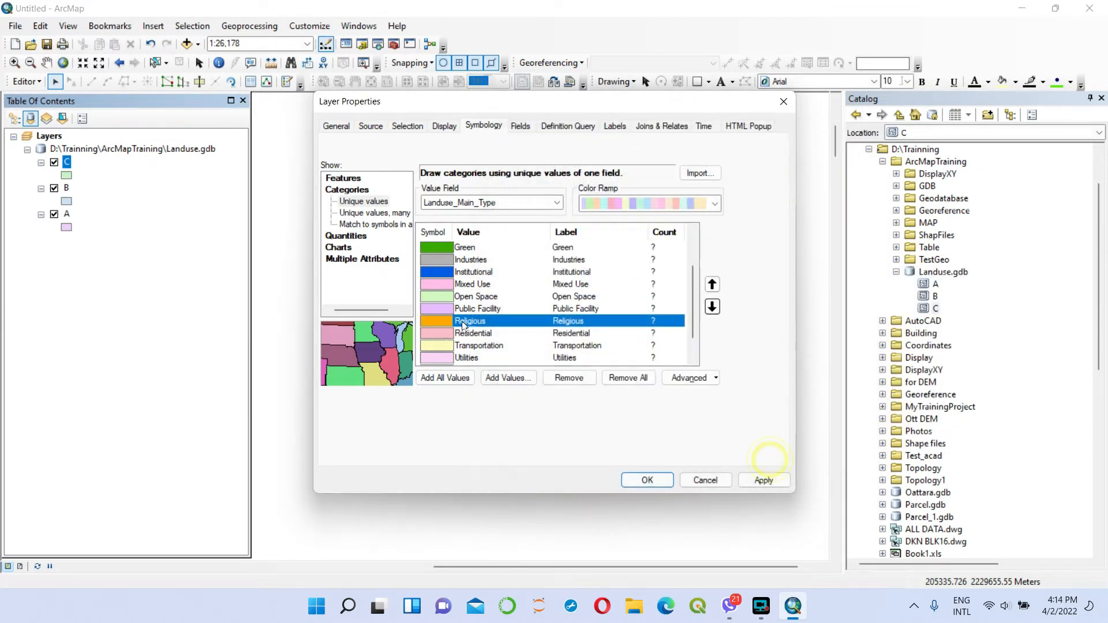
Set the fill color of the Residential category to bright yellow and the Transportation category to light gray
click(448, 333)
double_click(449, 333)
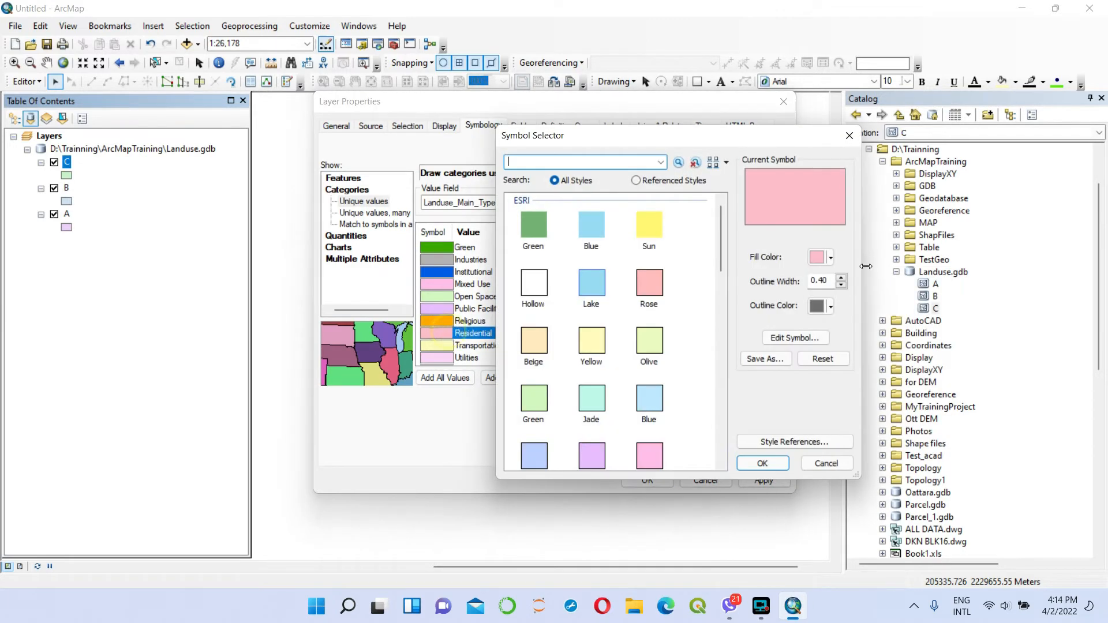
click(829, 258)
click(867, 322)
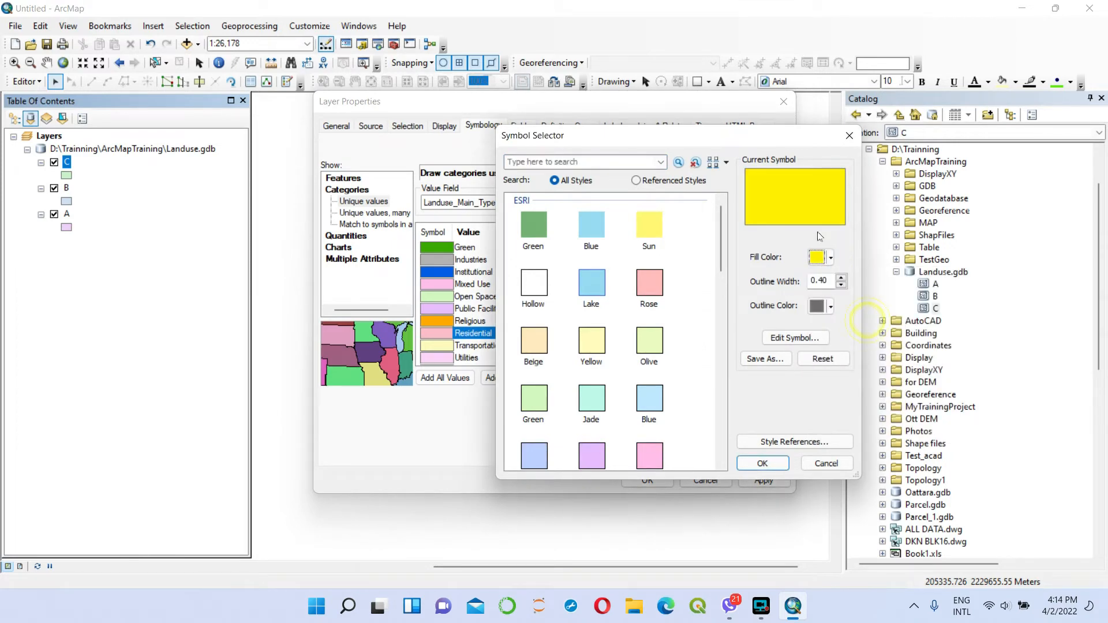
click(773, 465)
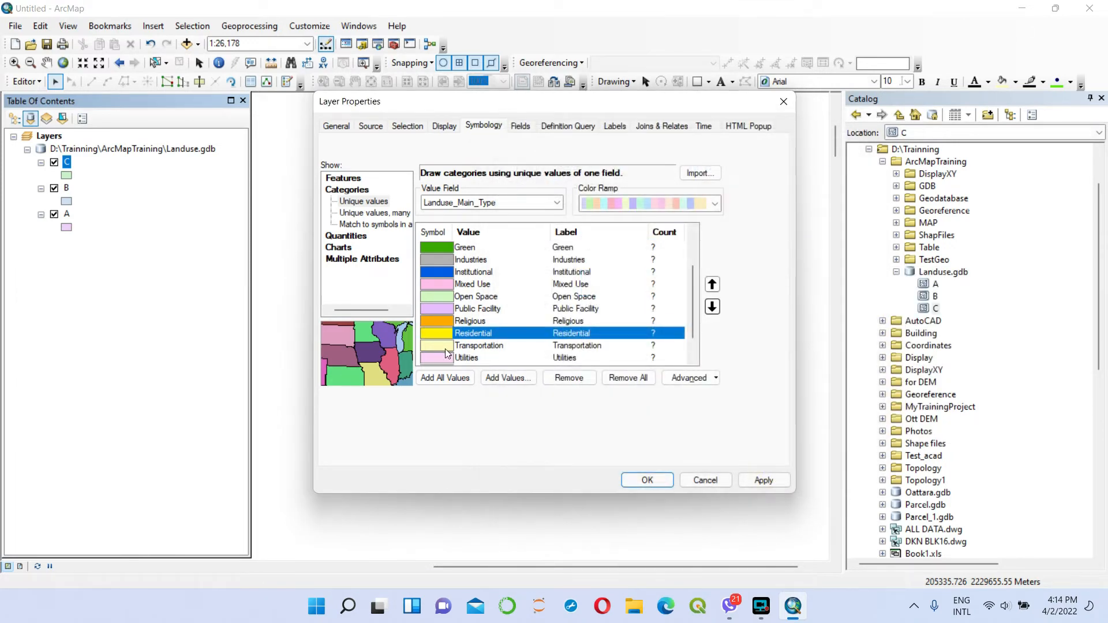
double_click(446, 345)
click(829, 258)
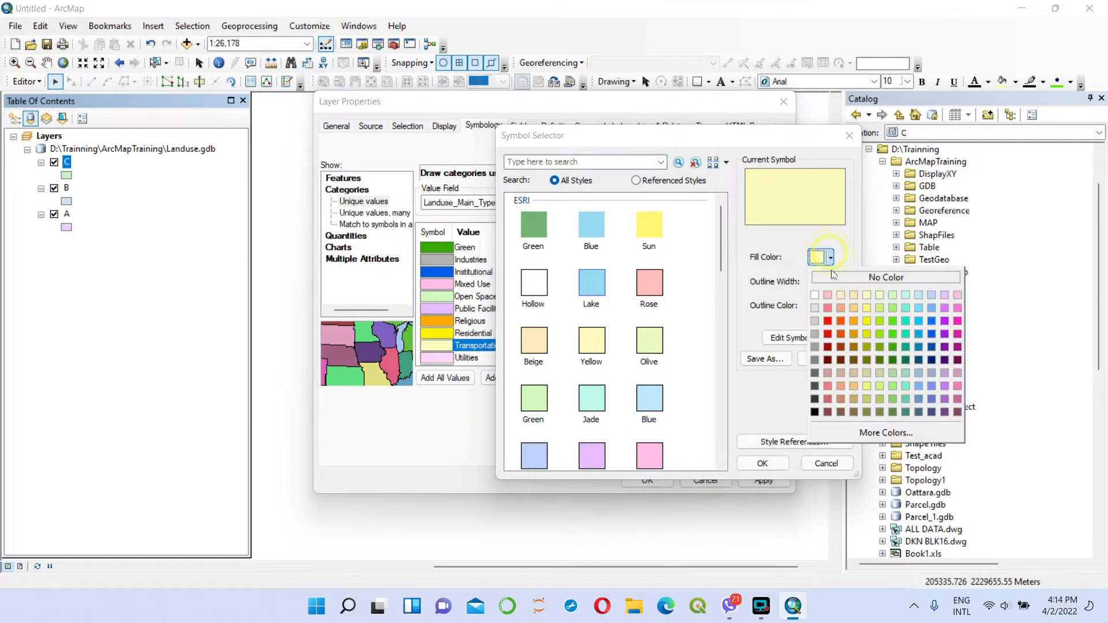
click(815, 321)
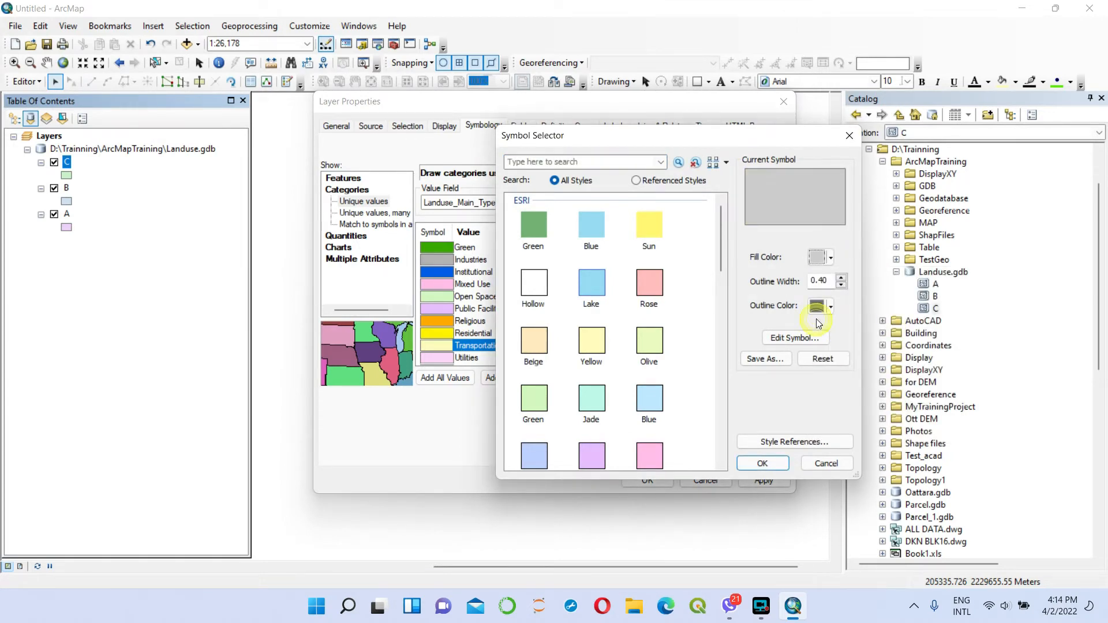
click(762, 463)
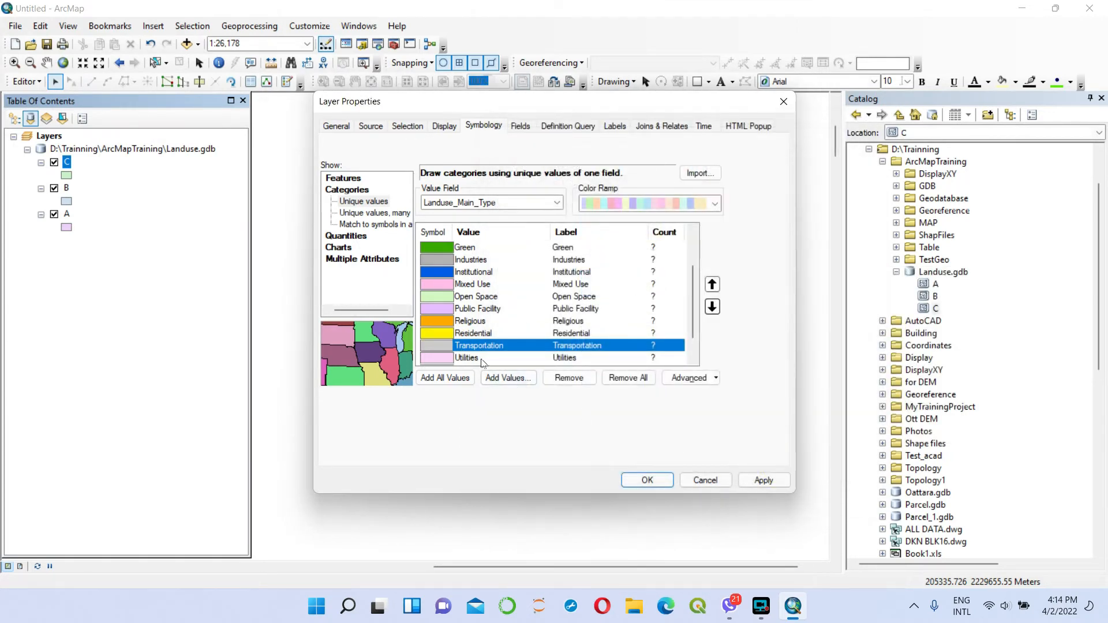
Set the fill color of the Utilities category to medium purple and the Ware House (Logistics) category to light brown
double_click(444, 358)
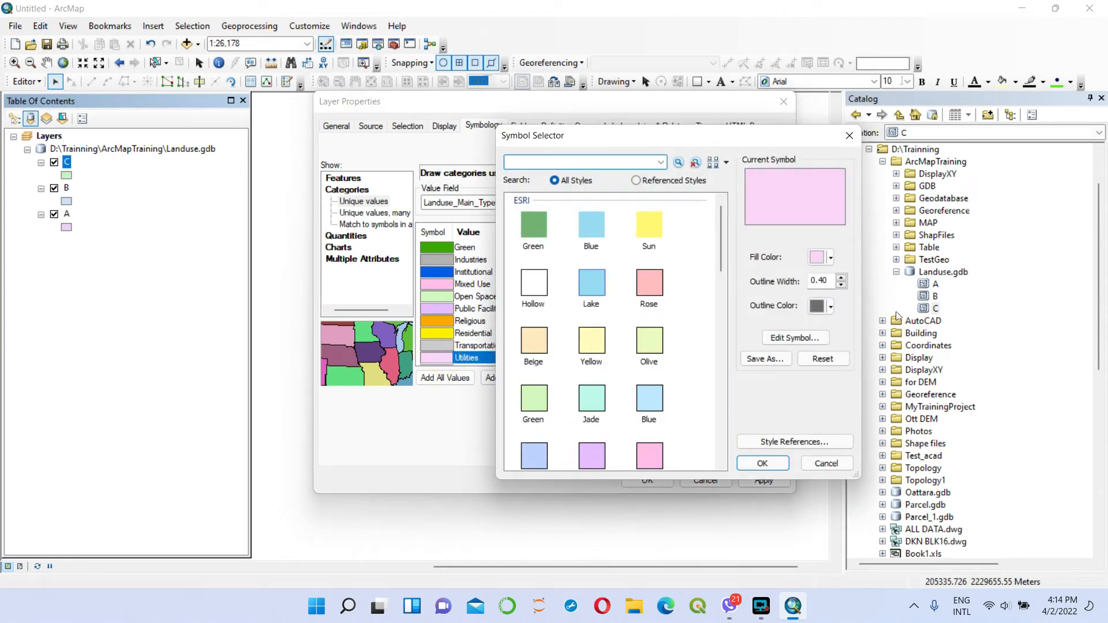
click(818, 257)
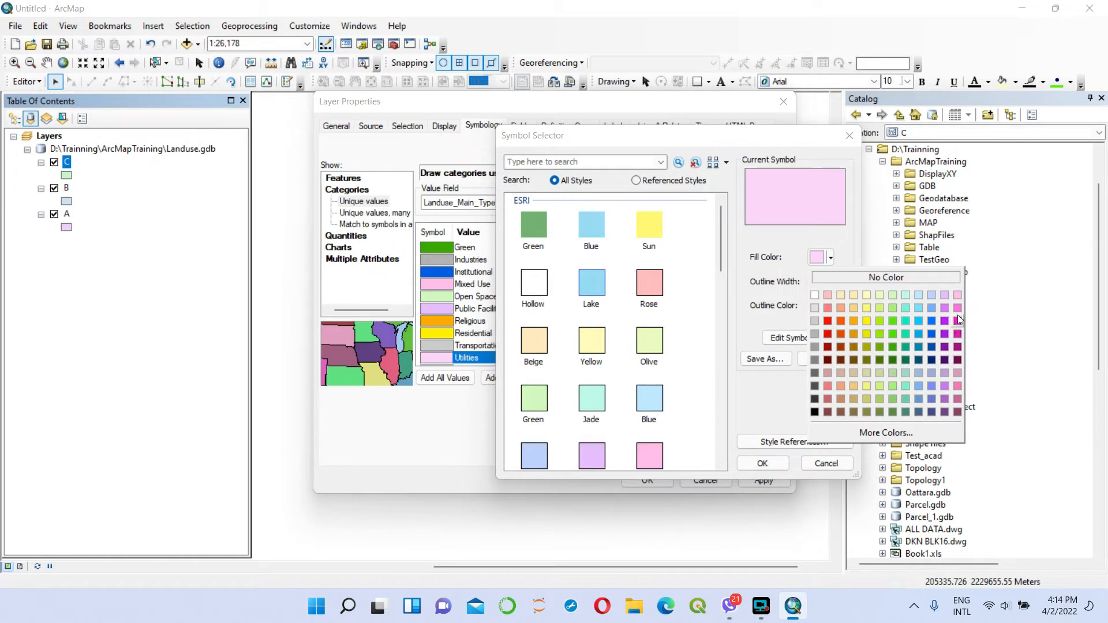
click(945, 385)
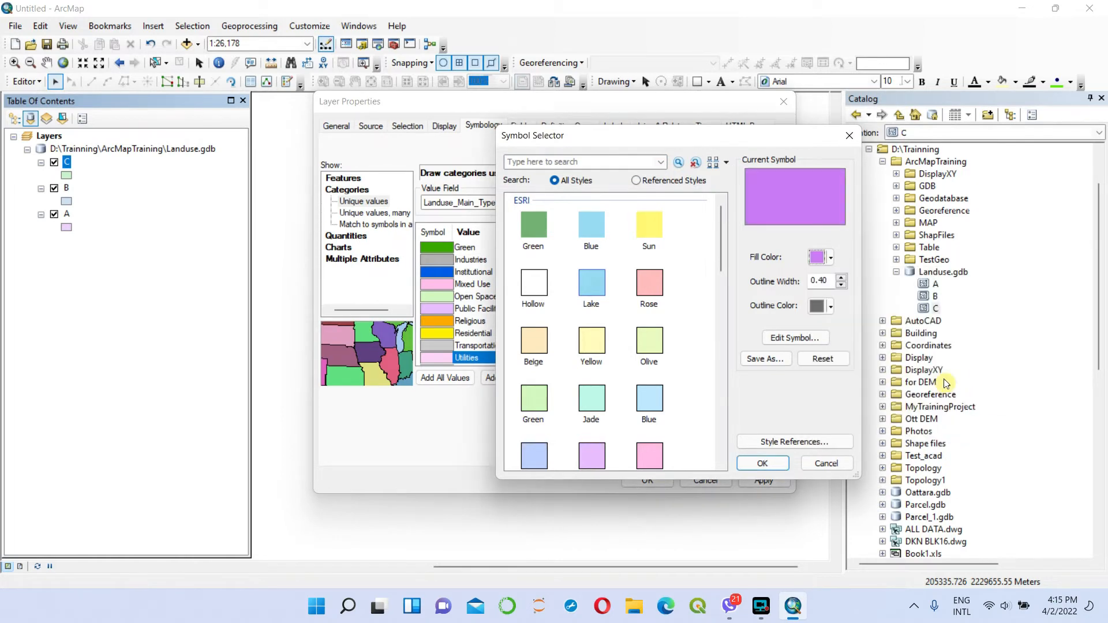
click(762, 463)
double_click(448, 344)
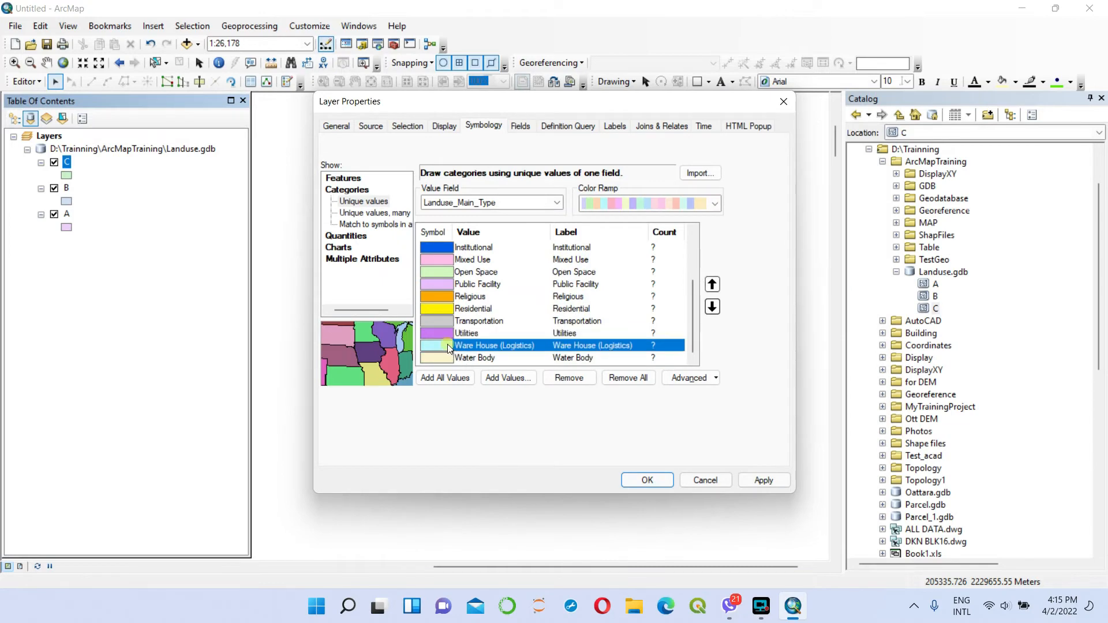
click(831, 259)
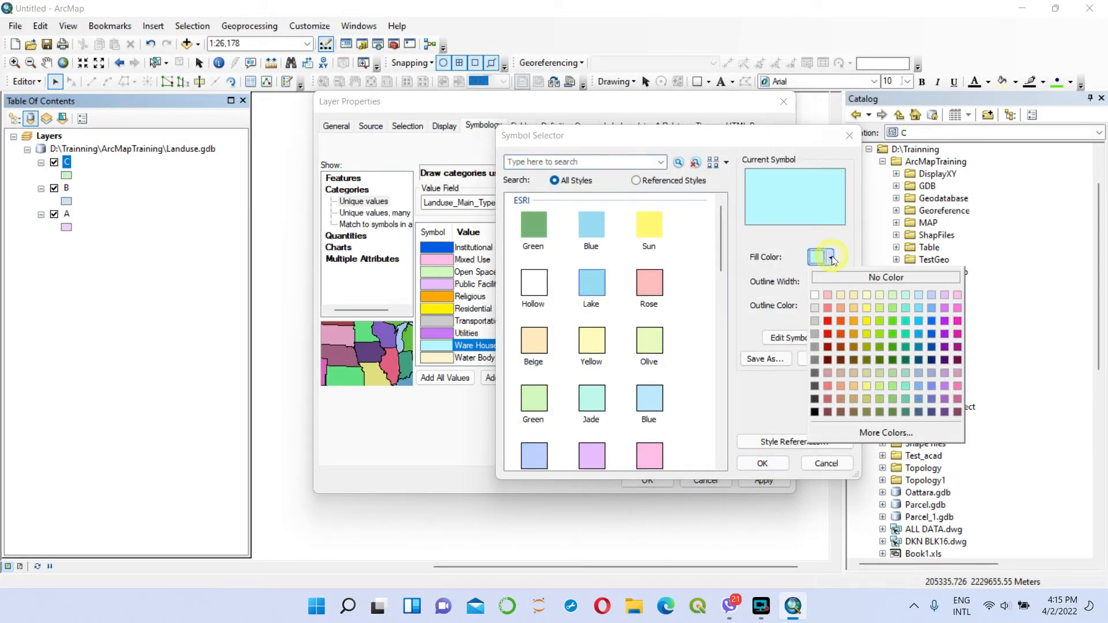
click(840, 375)
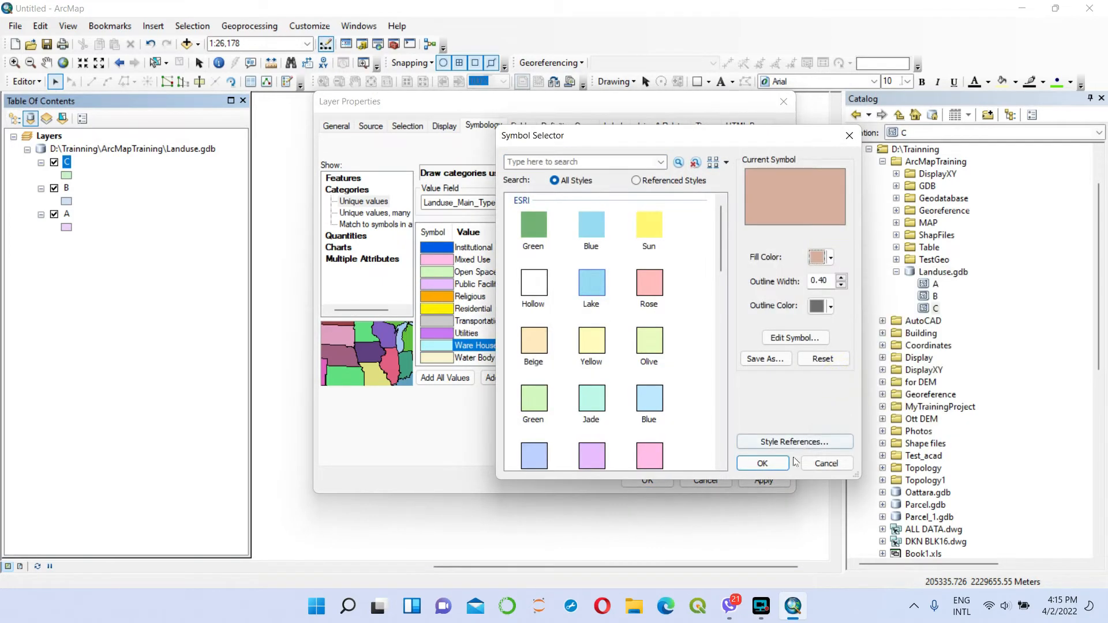
click(763, 463)
Set the fill color of the Water Body category to sky blue and apply the symbology to layer C
double_click(462, 358)
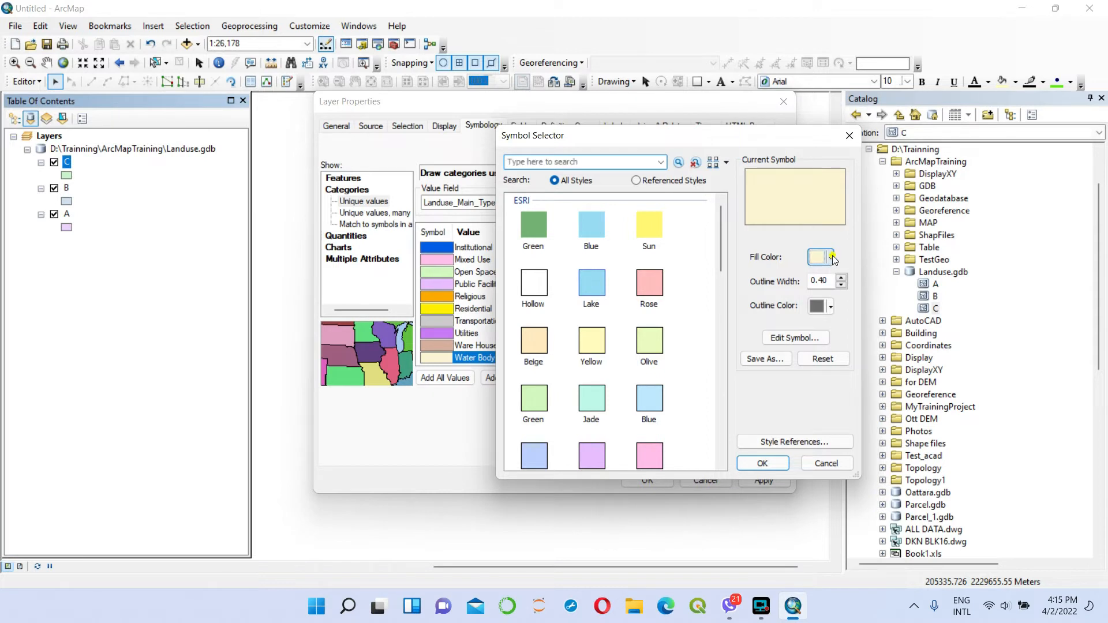
click(822, 257)
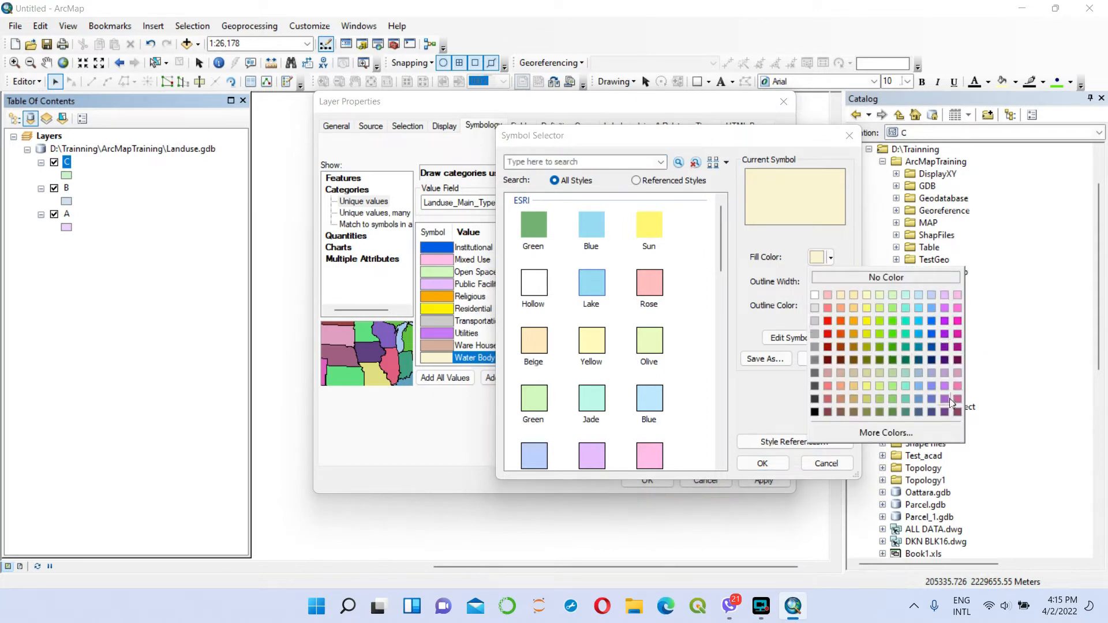
click(919, 309)
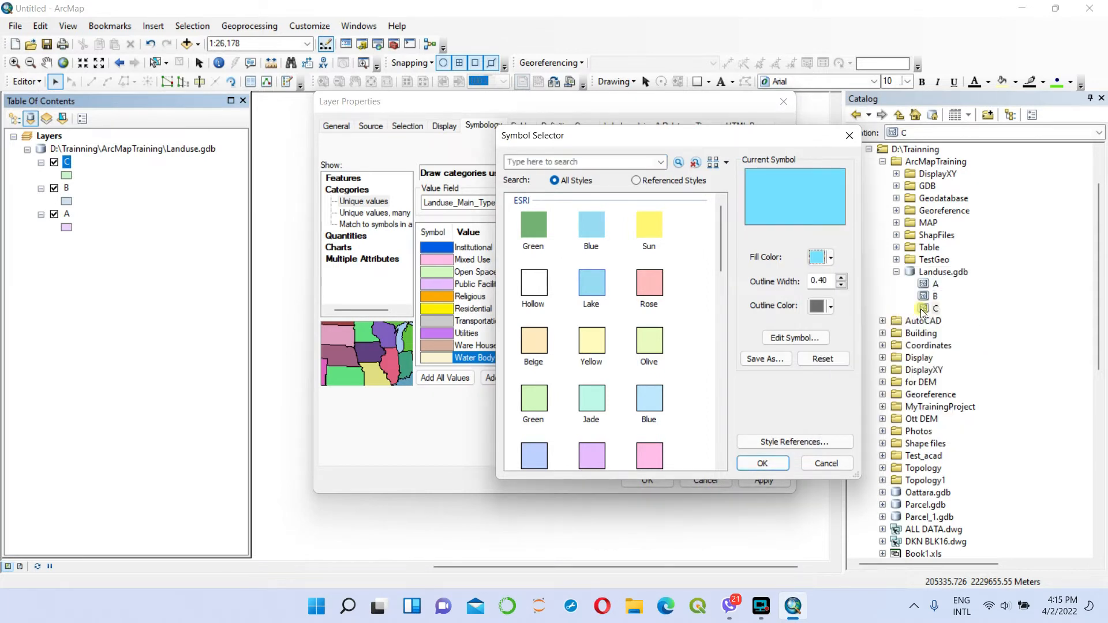
click(762, 463)
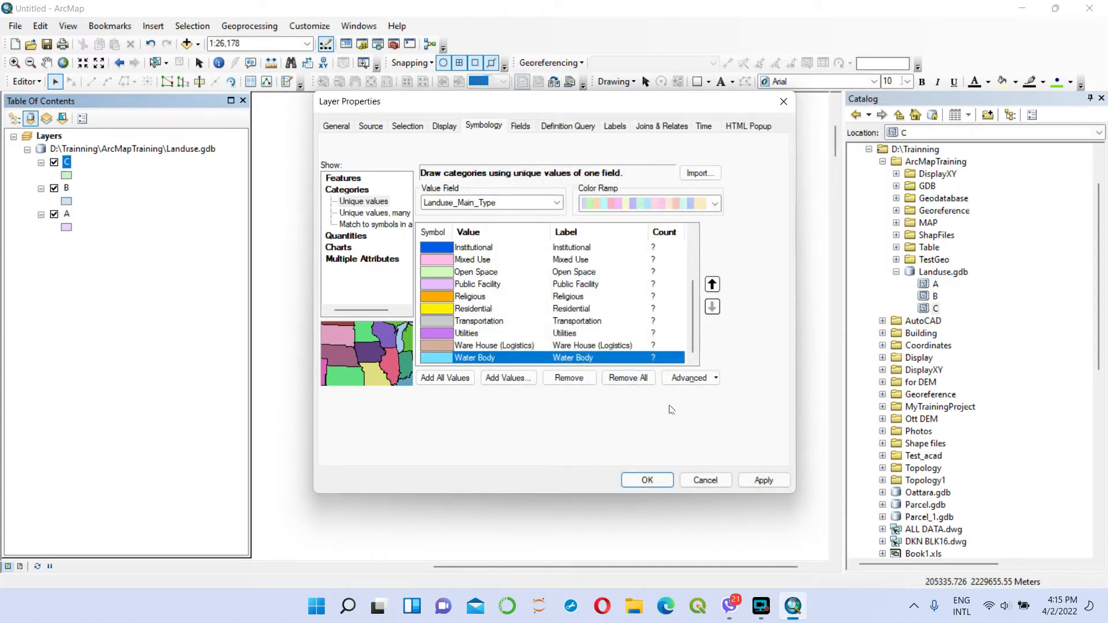
click(763, 480)
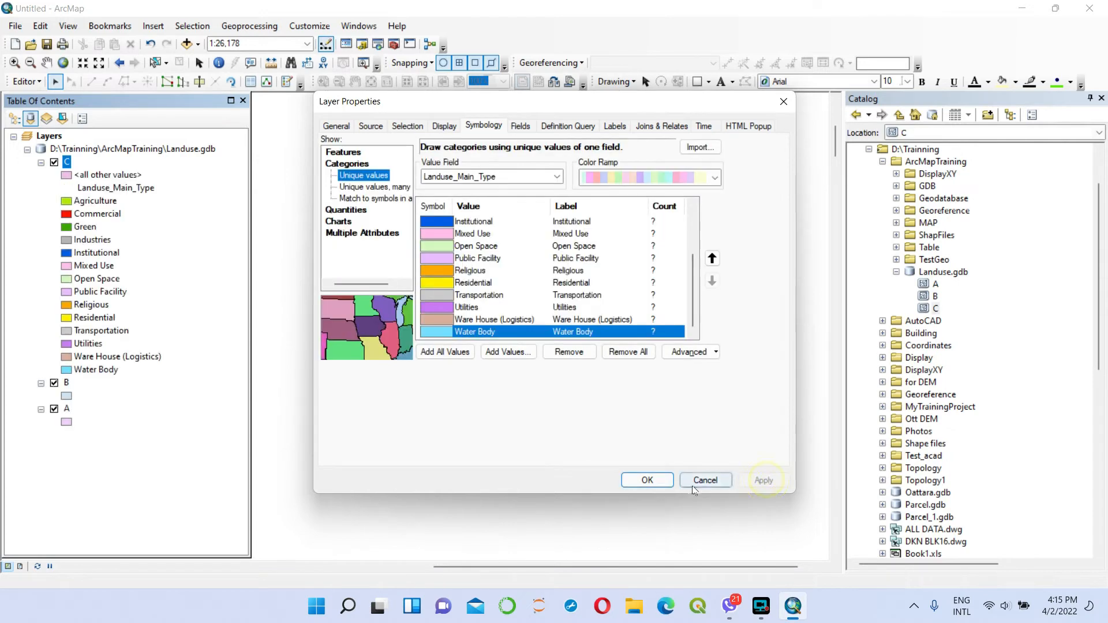
click(648, 480)
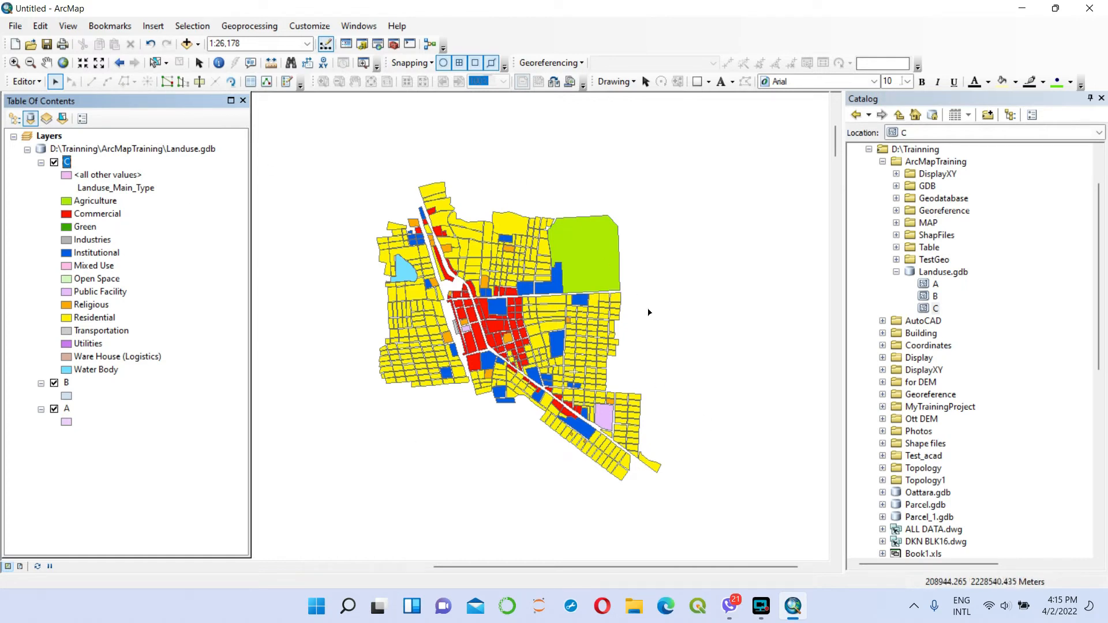
Import the complete symbology definition of layer C into the symbology of layer B
right_click(68, 383)
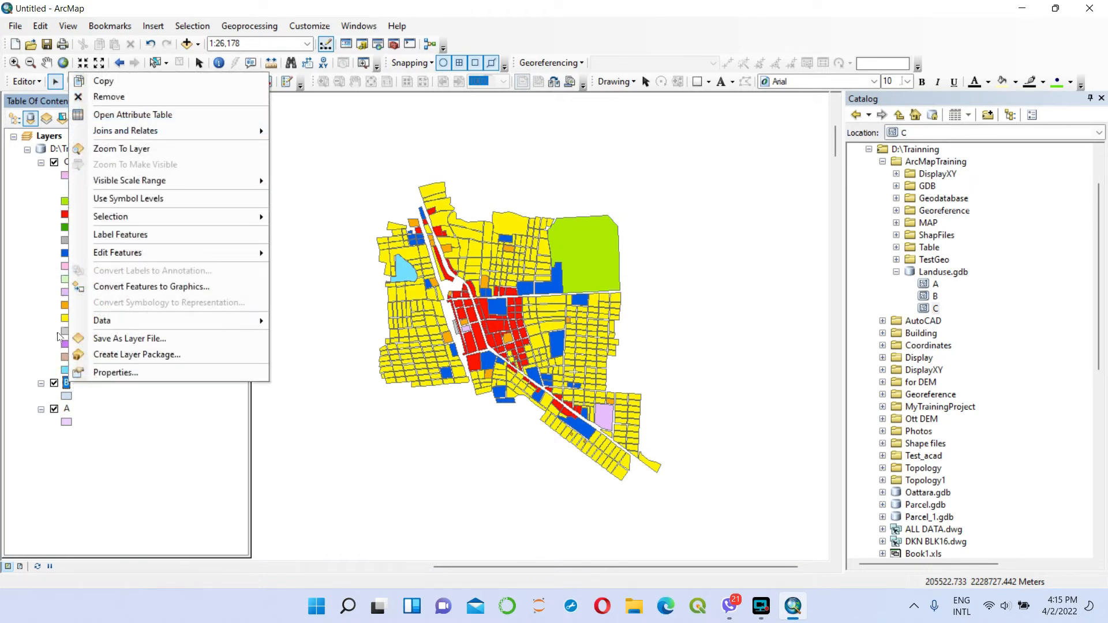
click(139, 148)
drag(567, 393, 640, 347)
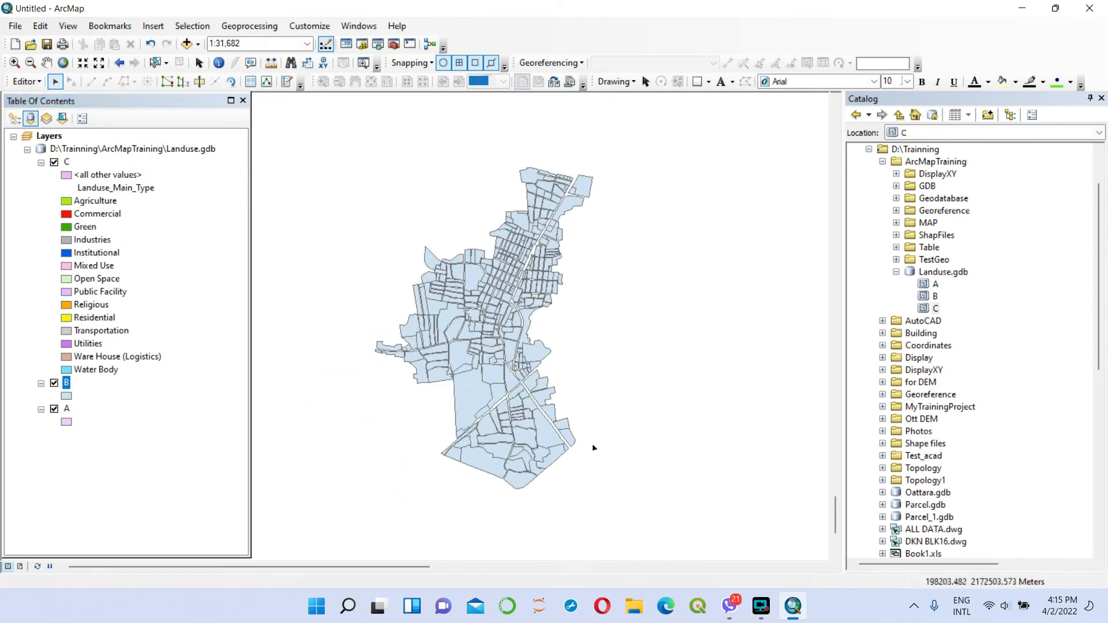
right_click(68, 384)
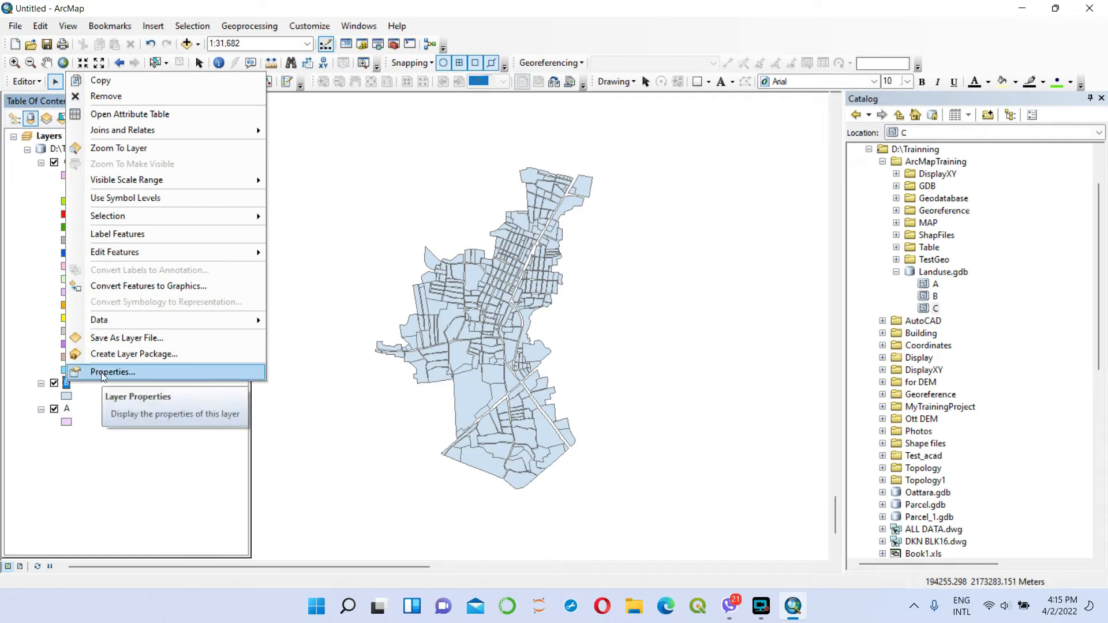
click(101, 370)
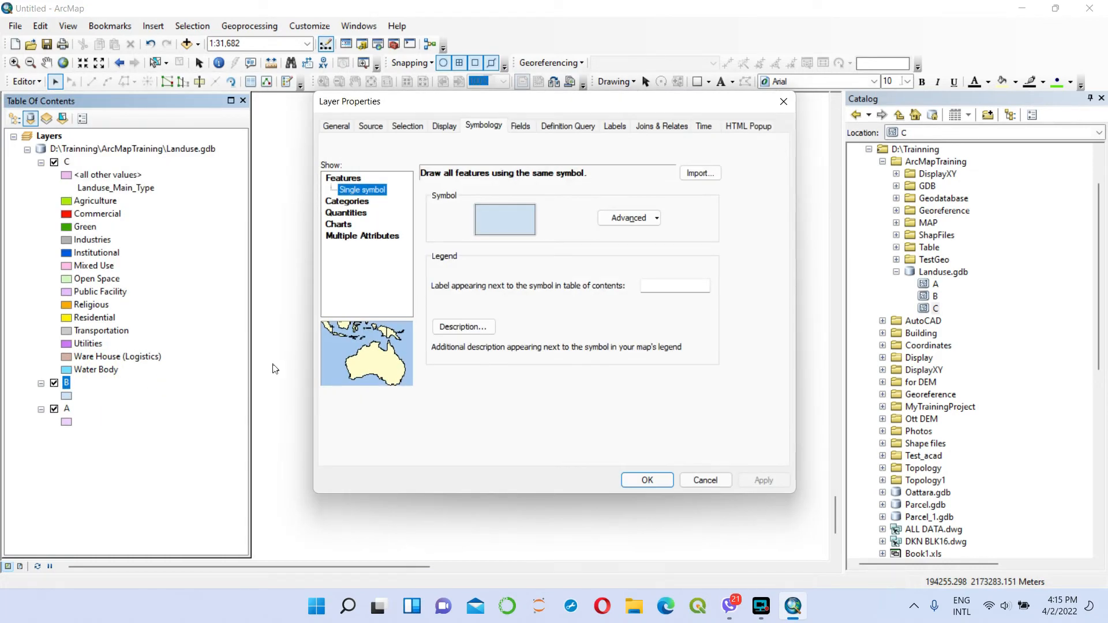
click(485, 125)
click(701, 173)
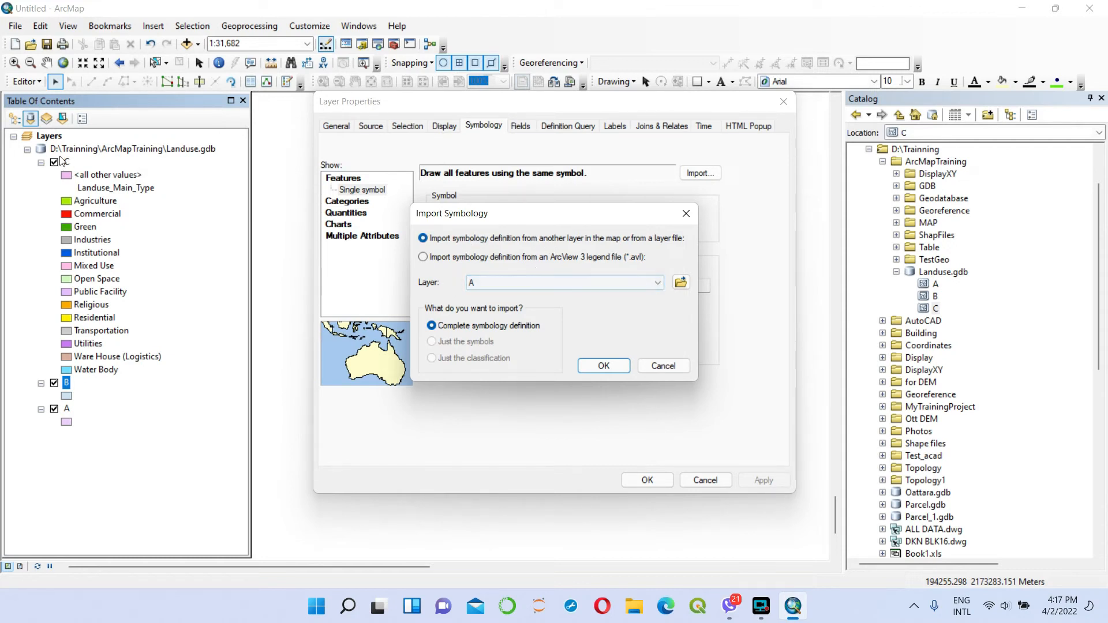
click(657, 282)
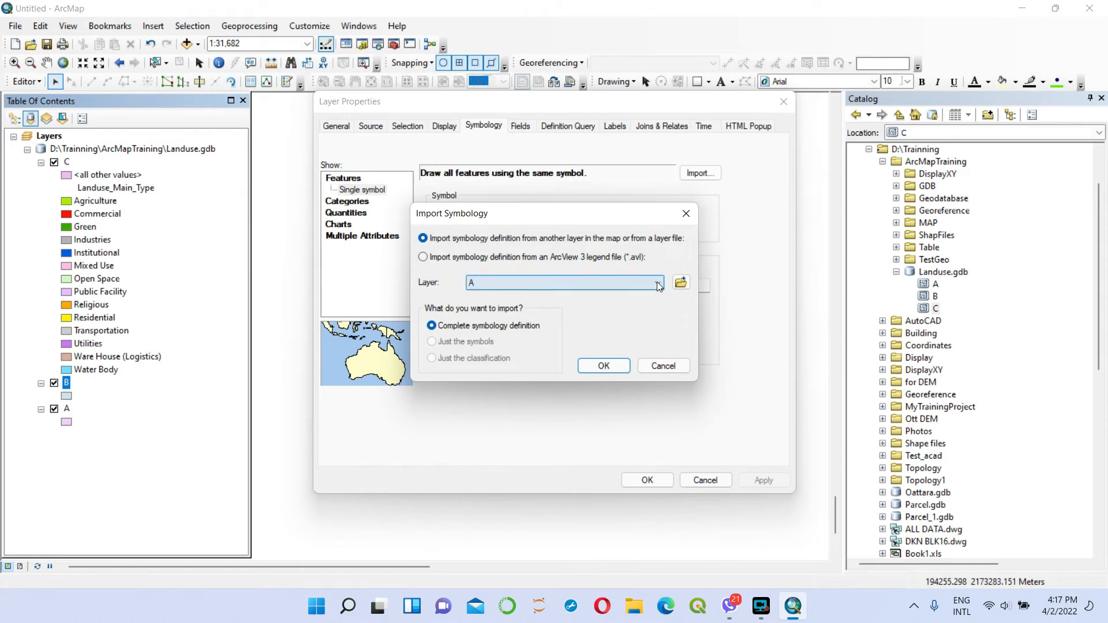
click(573, 306)
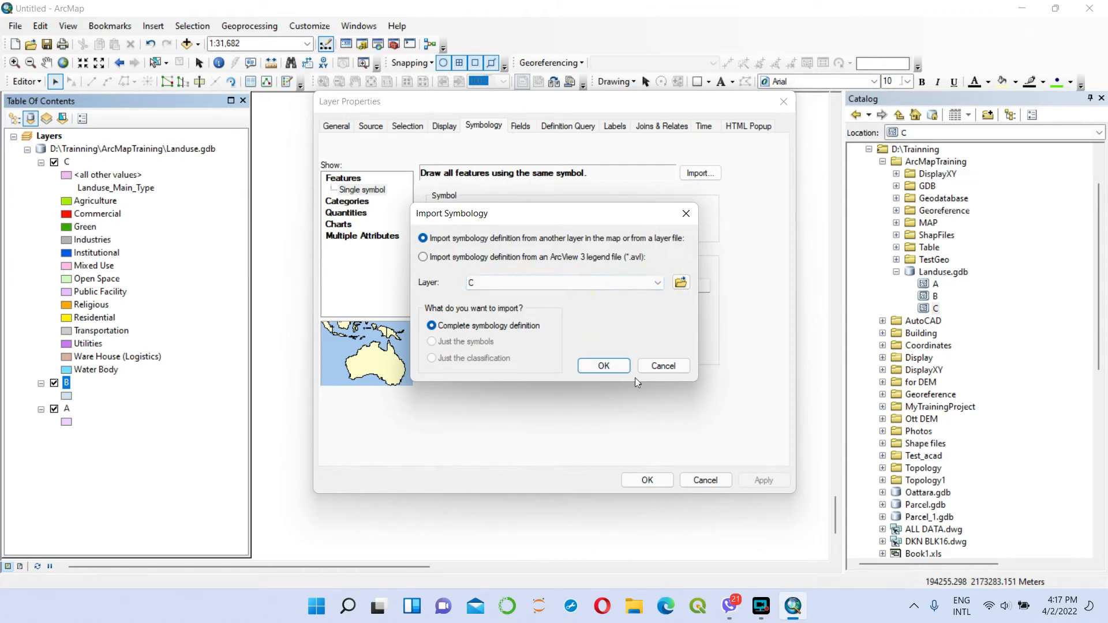
click(605, 365)
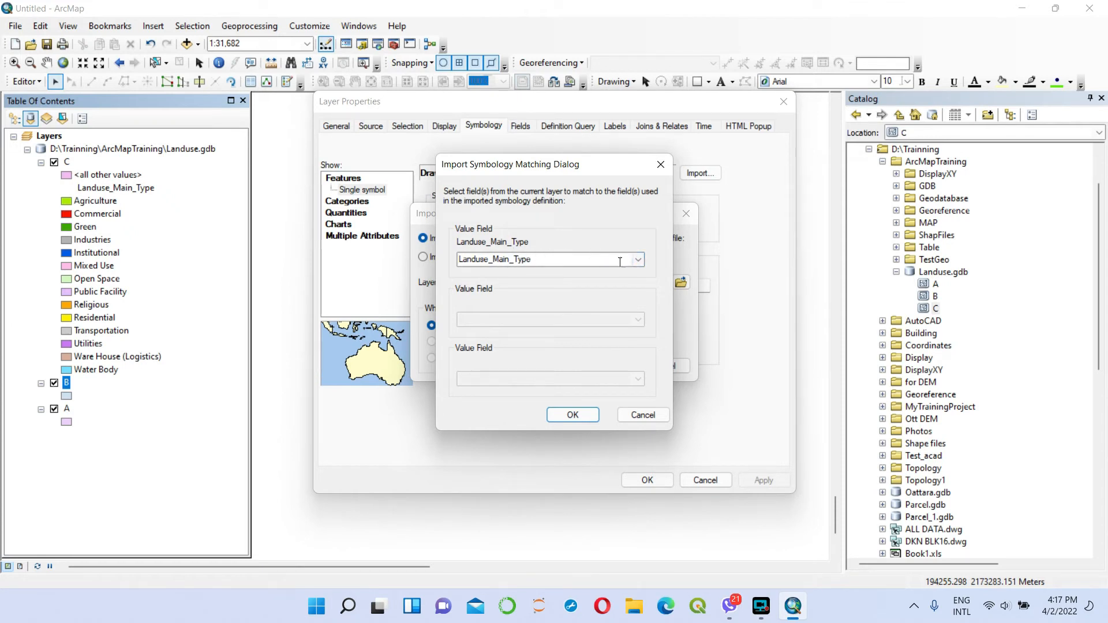
Match the imported symbology to the Landuse_Main_Type field and apply it to layer B
click(638, 261)
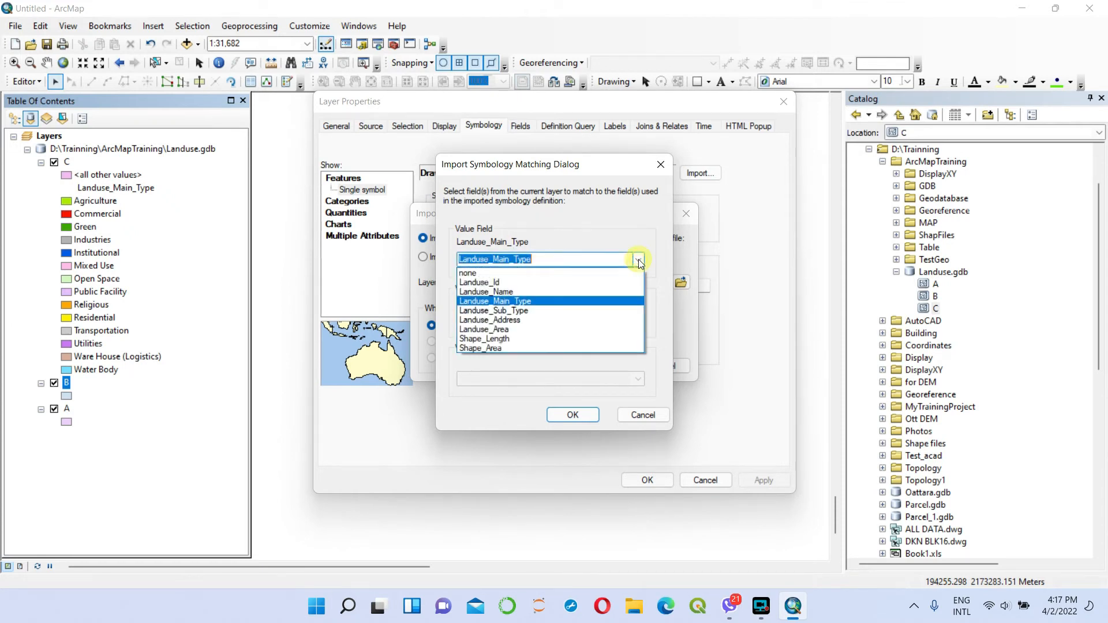
click(638, 260)
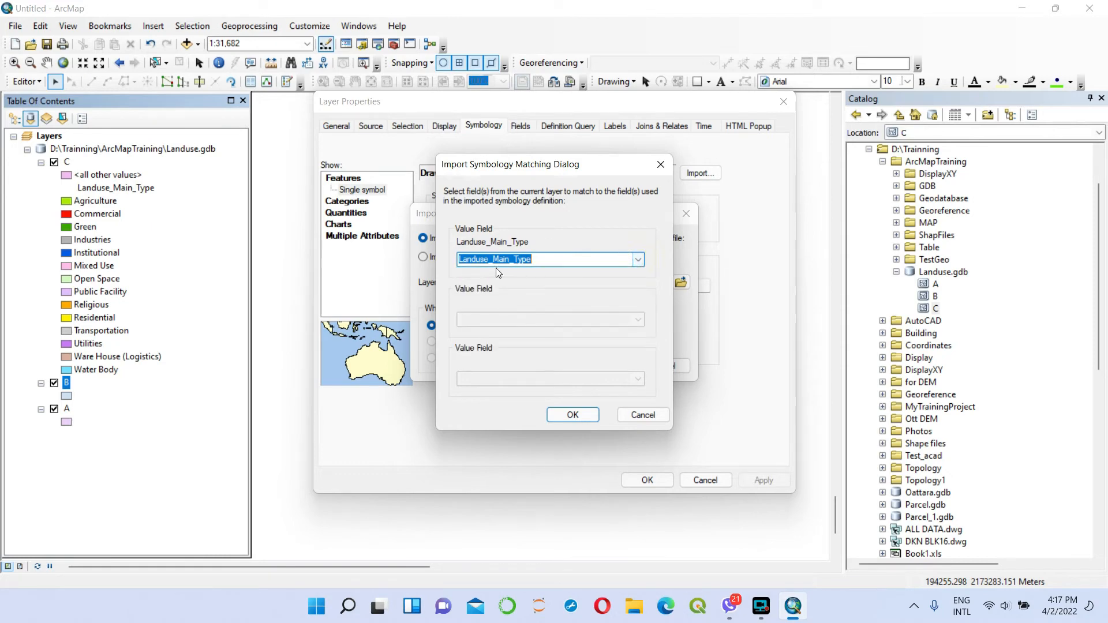
click(573, 415)
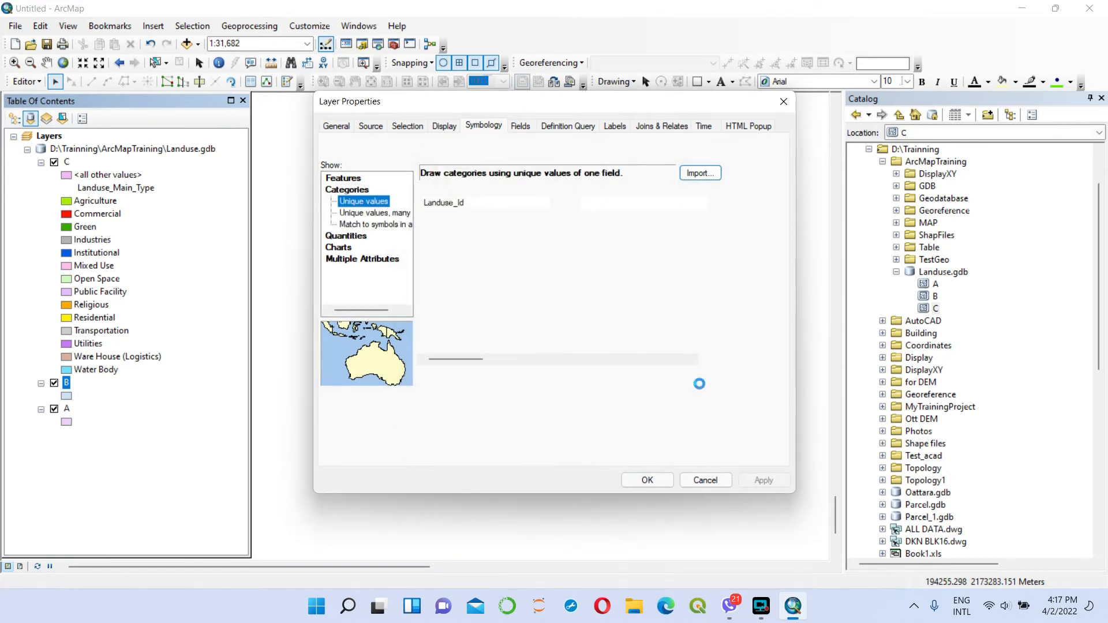
scroll(477, 300, down, 3)
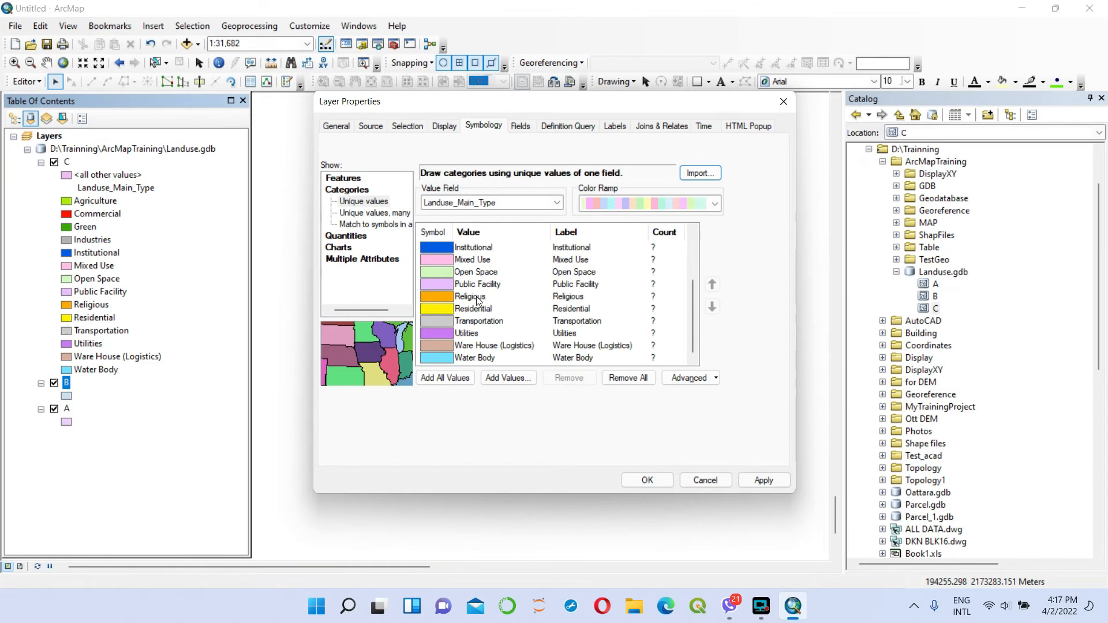
click(762, 480)
click(645, 480)
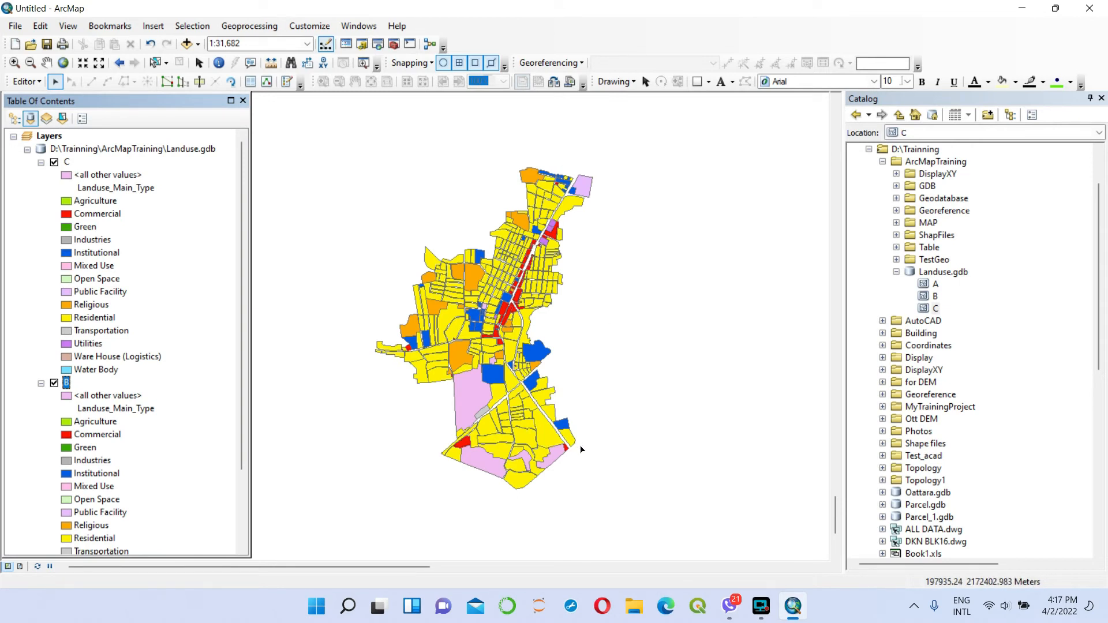
Open the Apply Symbology From Layer tool from the Layers and Table Views toolset of Data Management Tools
scroll(242, 383, down, 3)
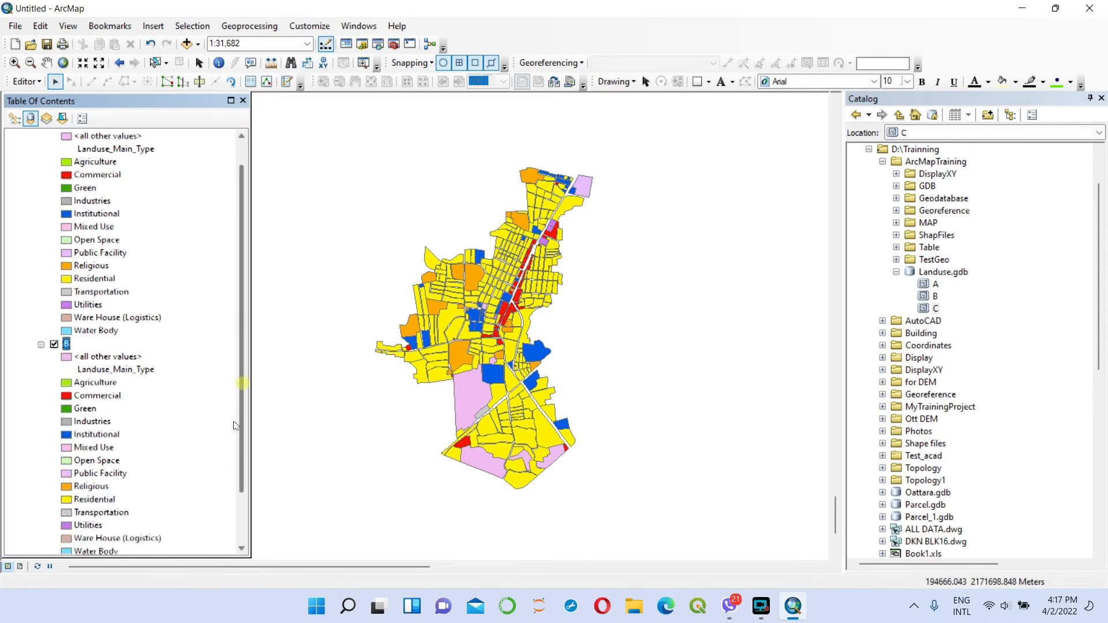
click(67, 512)
right_click(67, 514)
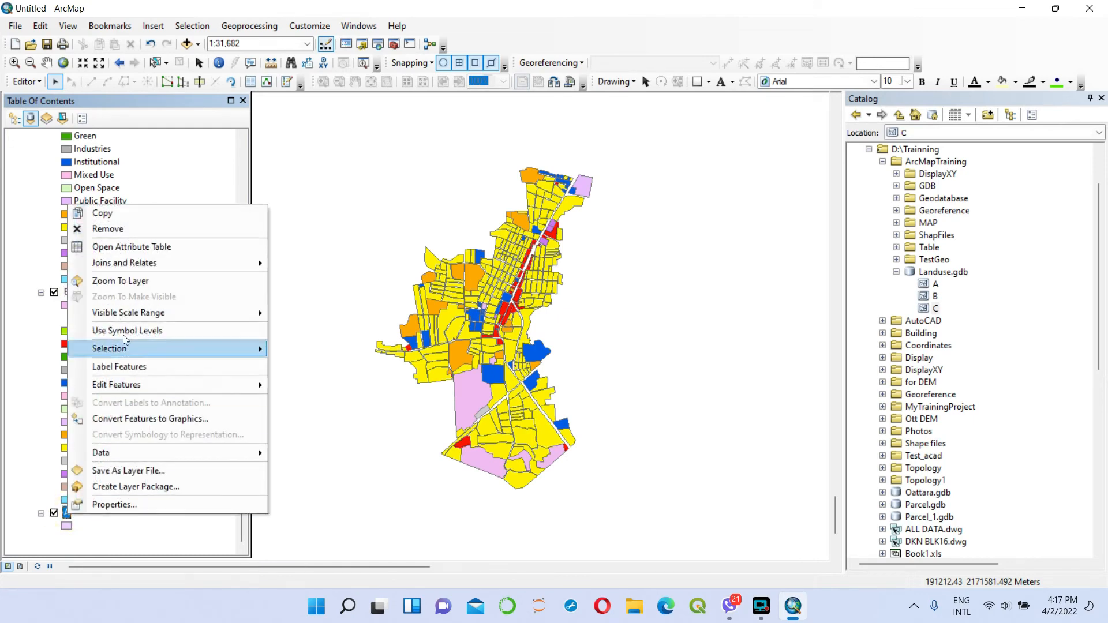
click(135, 279)
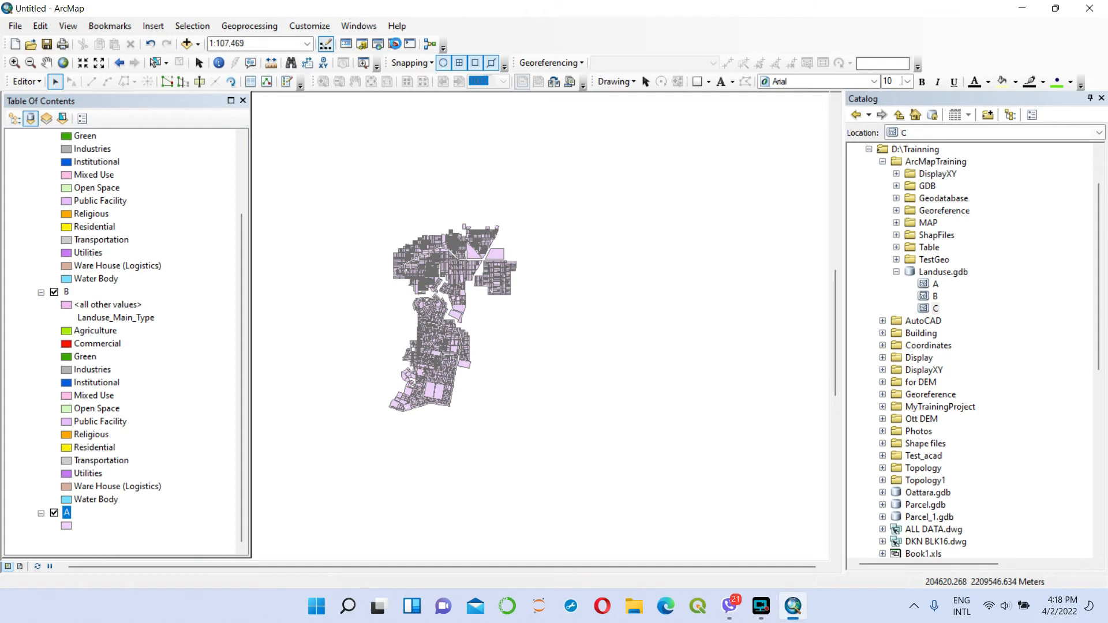
click(394, 44)
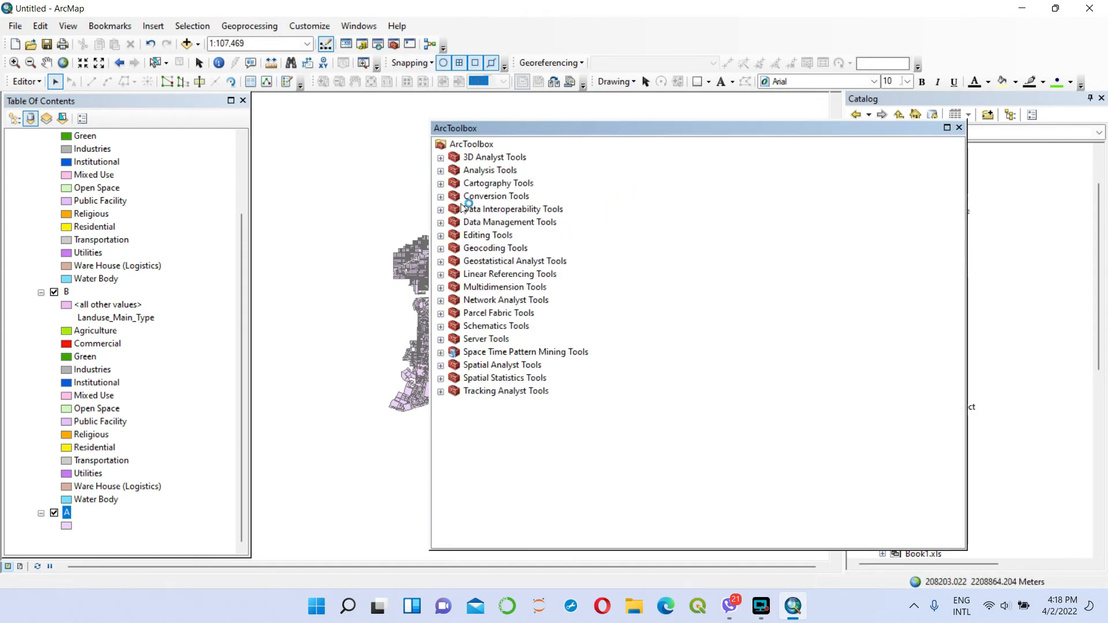
click(440, 223)
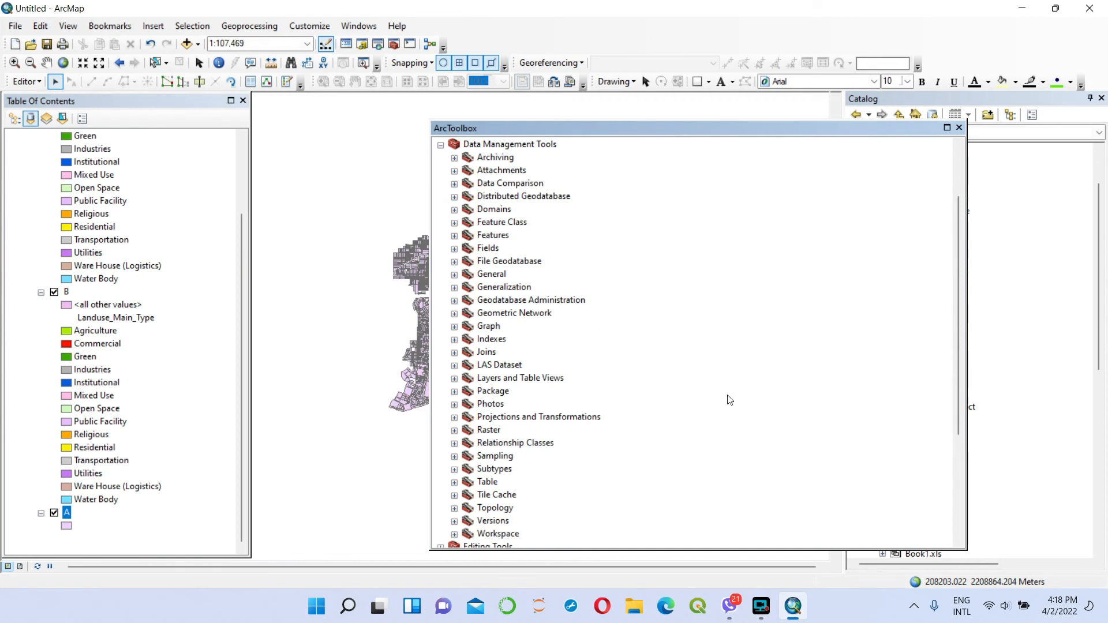
click(454, 378)
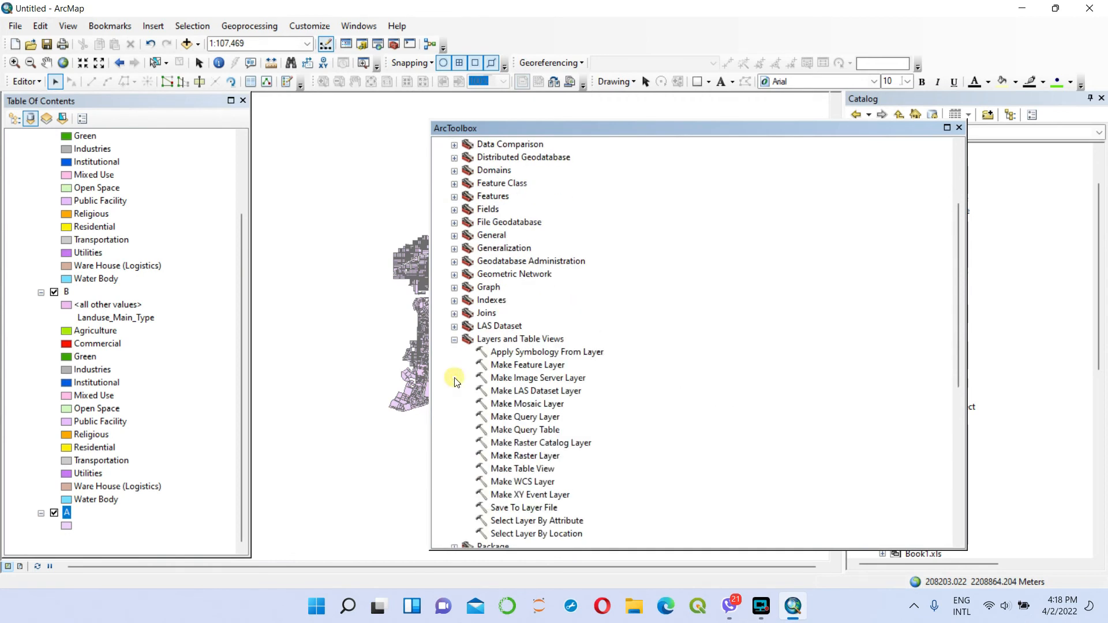
double_click(555, 351)
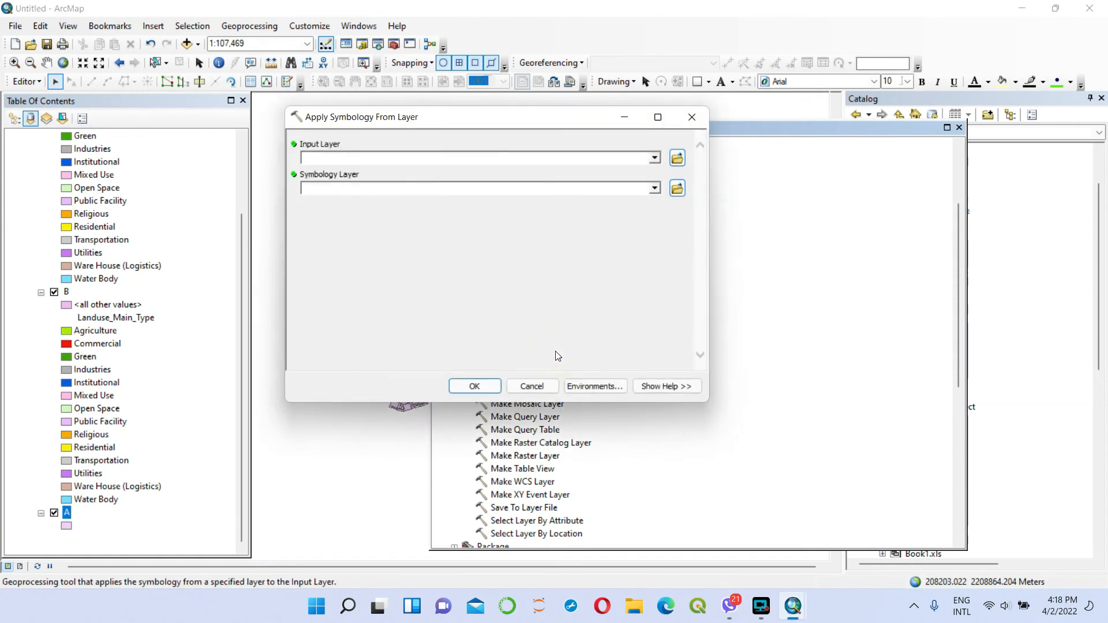
Apply the symbology of layer B to input layer A and close ArcToolbox
click(655, 159)
click(431, 199)
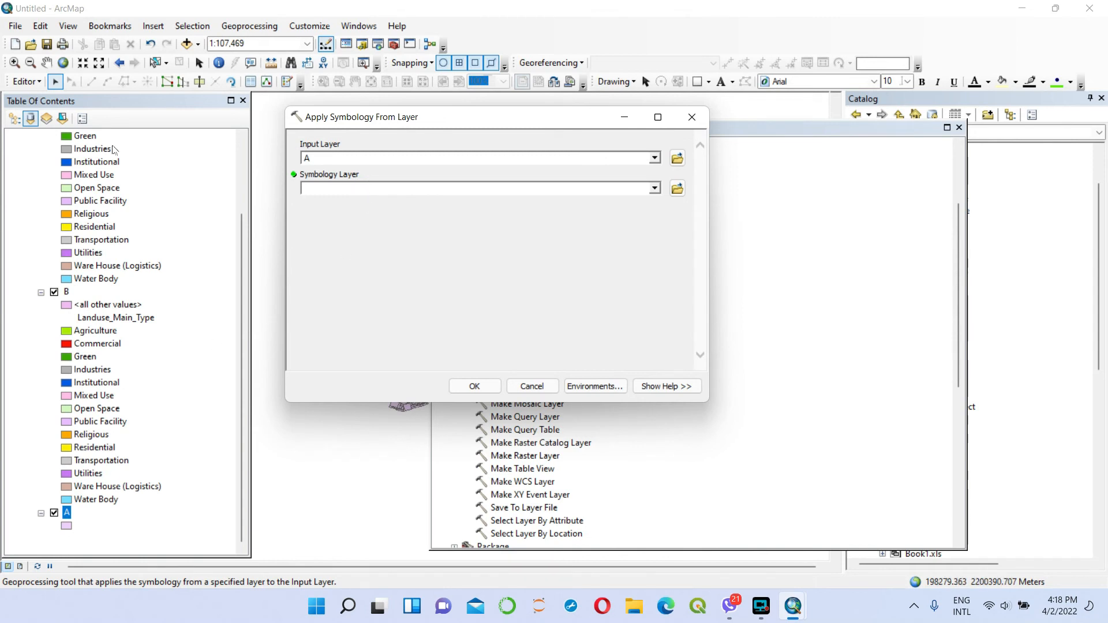
click(655, 188)
click(590, 219)
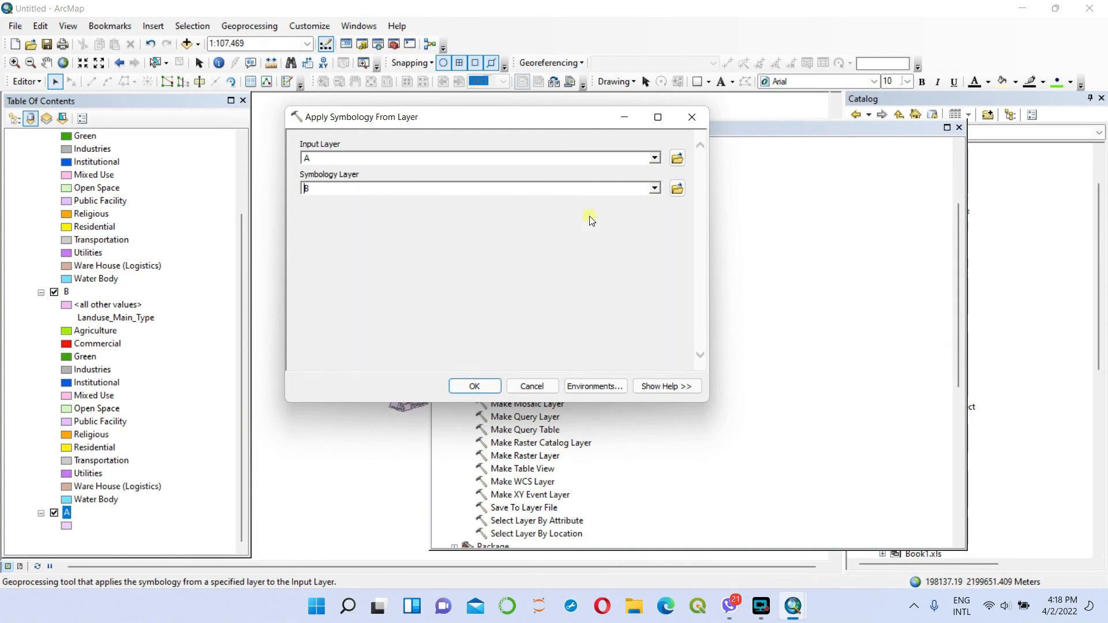
click(475, 386)
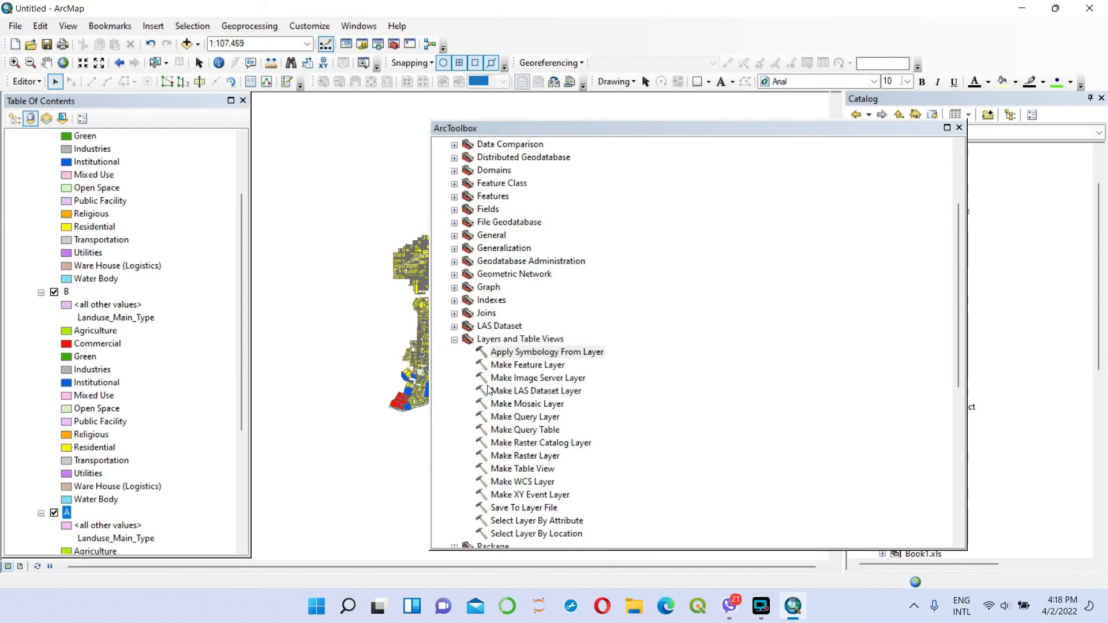
click(959, 127)
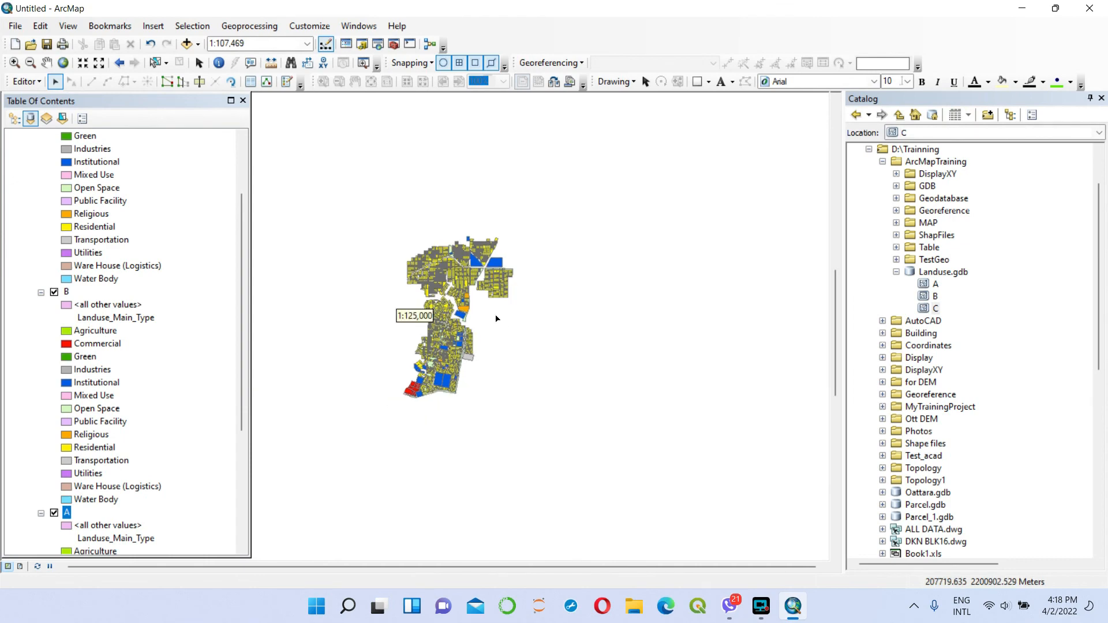
scroll(501, 316, down, 3)
drag(521, 337, 642, 360)
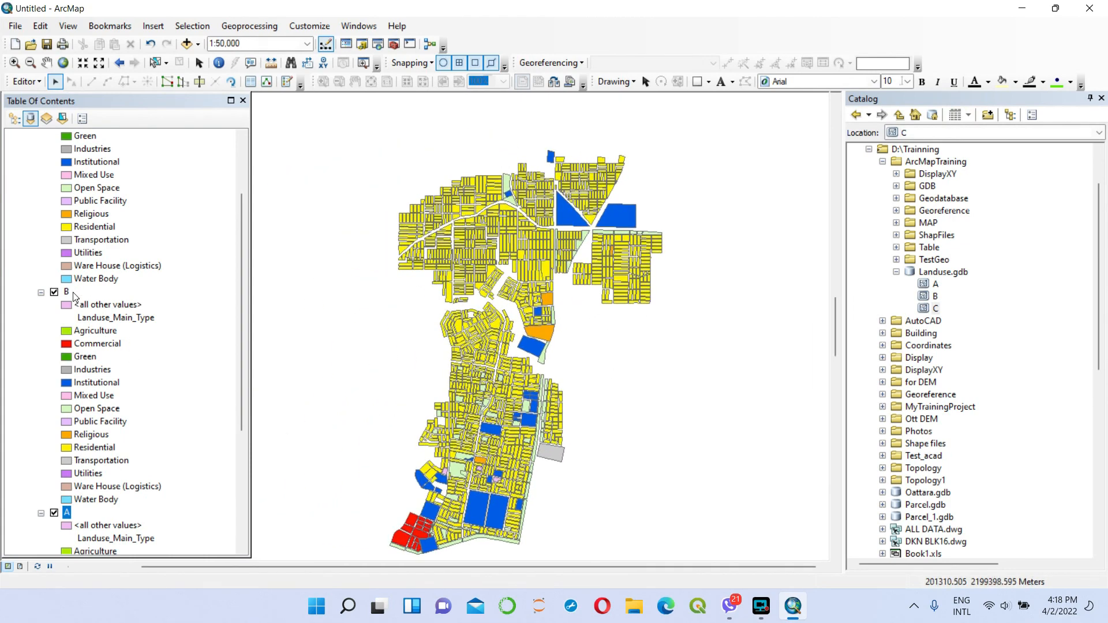